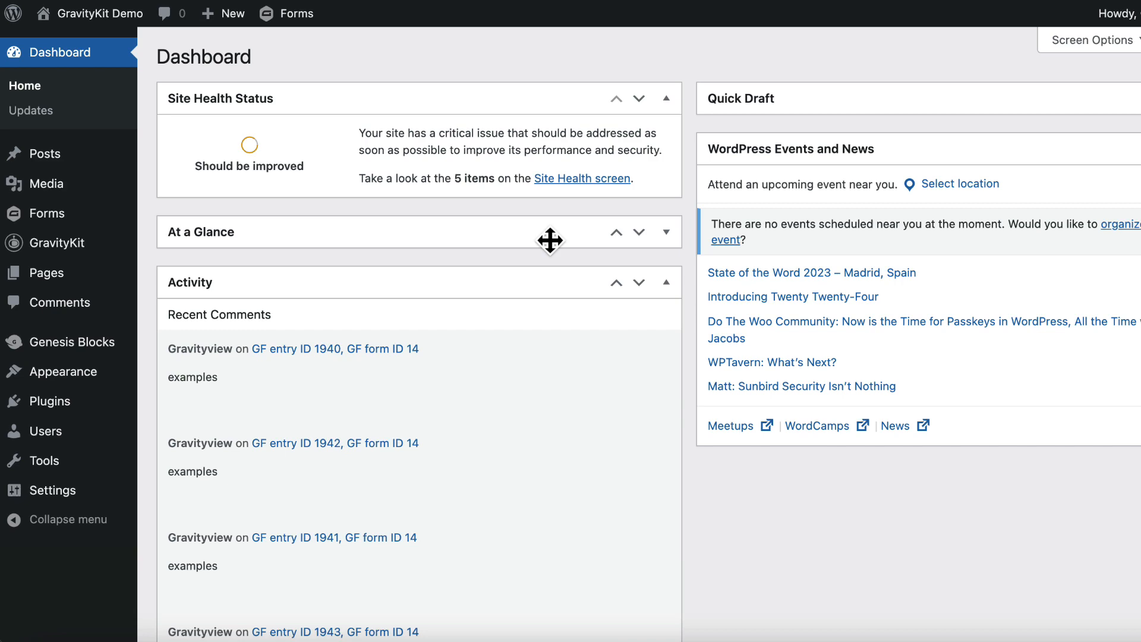
Step: Install the GravityMigrate (Beta) plugin from GravityKit's Manage Your Kit page
{"action": "mouse_move", "coordinate": [76, 246]}
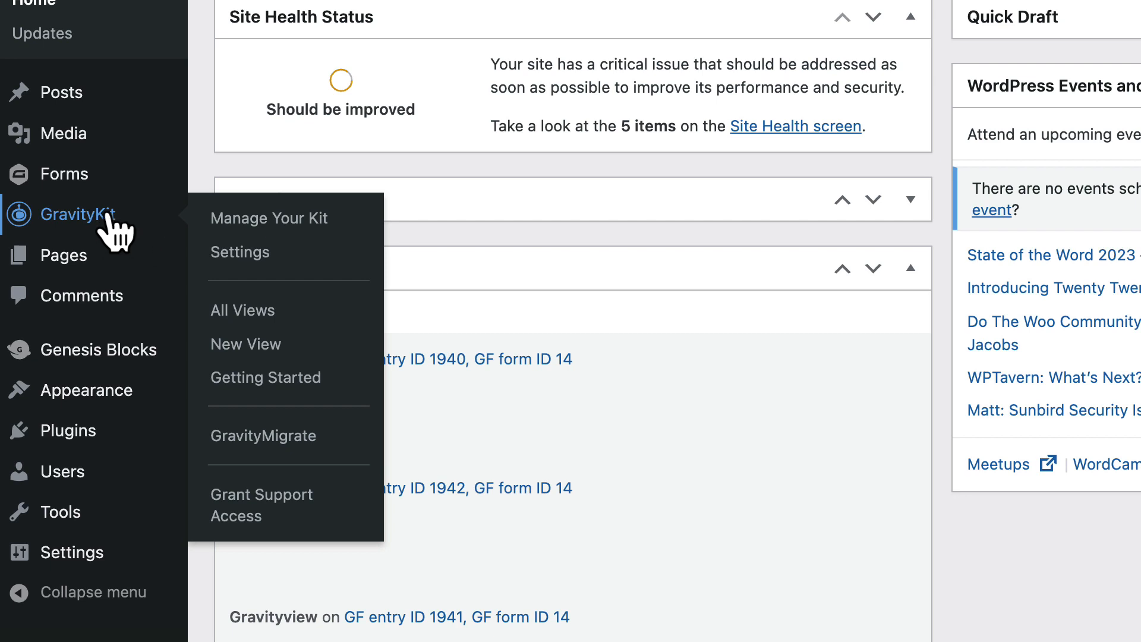
{"action": "left_click", "coordinate": [333, 216]}
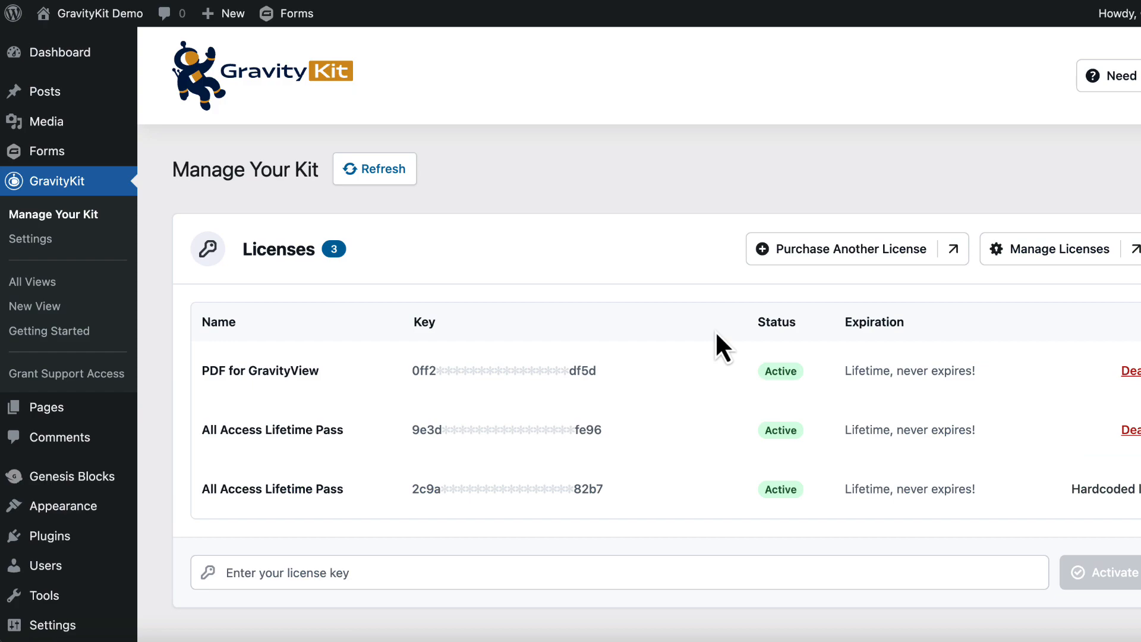
{"action": "scroll", "coordinate": [717, 334], "scroll_direction": "down", "scroll_amount": 10}
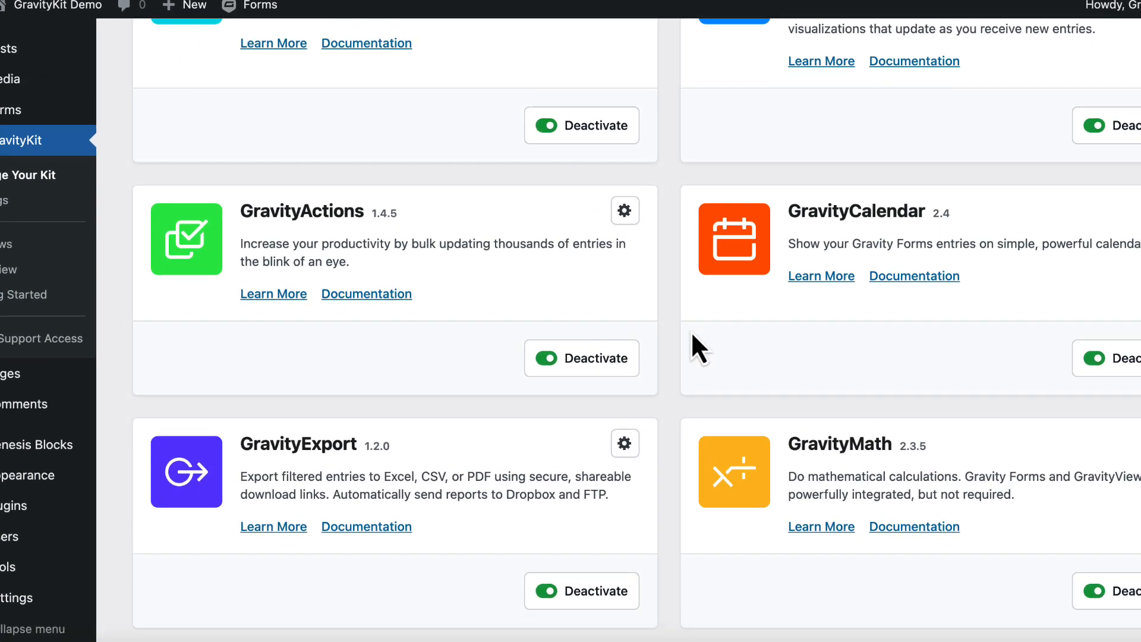
{"action": "scroll", "coordinate": [693, 336], "scroll_direction": "down", "scroll_amount": 5}
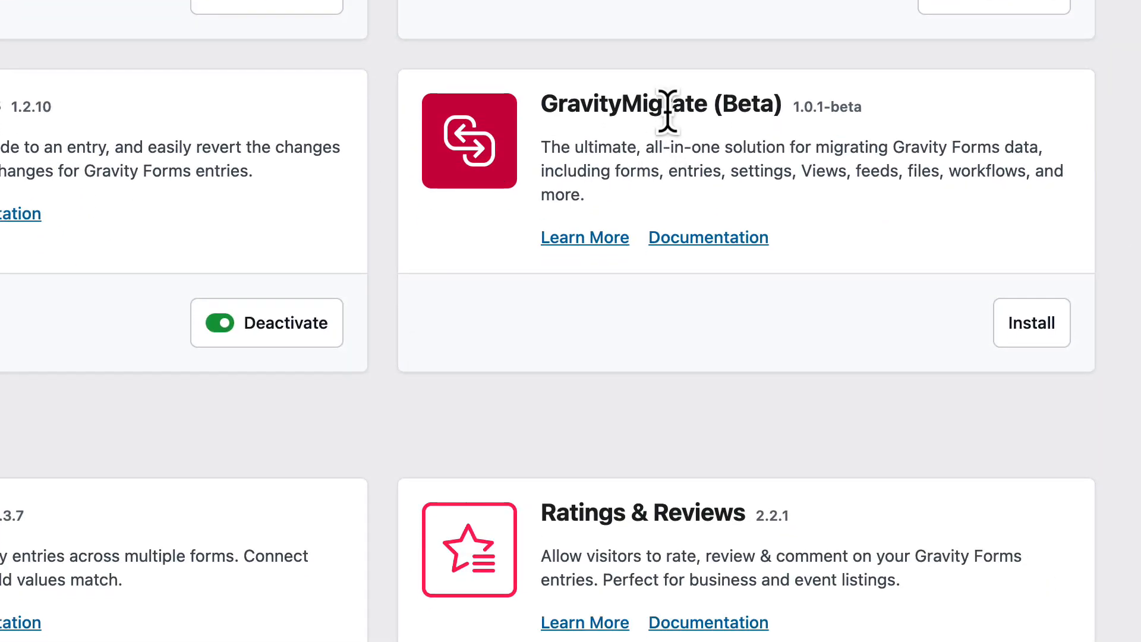
{"action": "left_click", "coordinate": [1029, 330]}
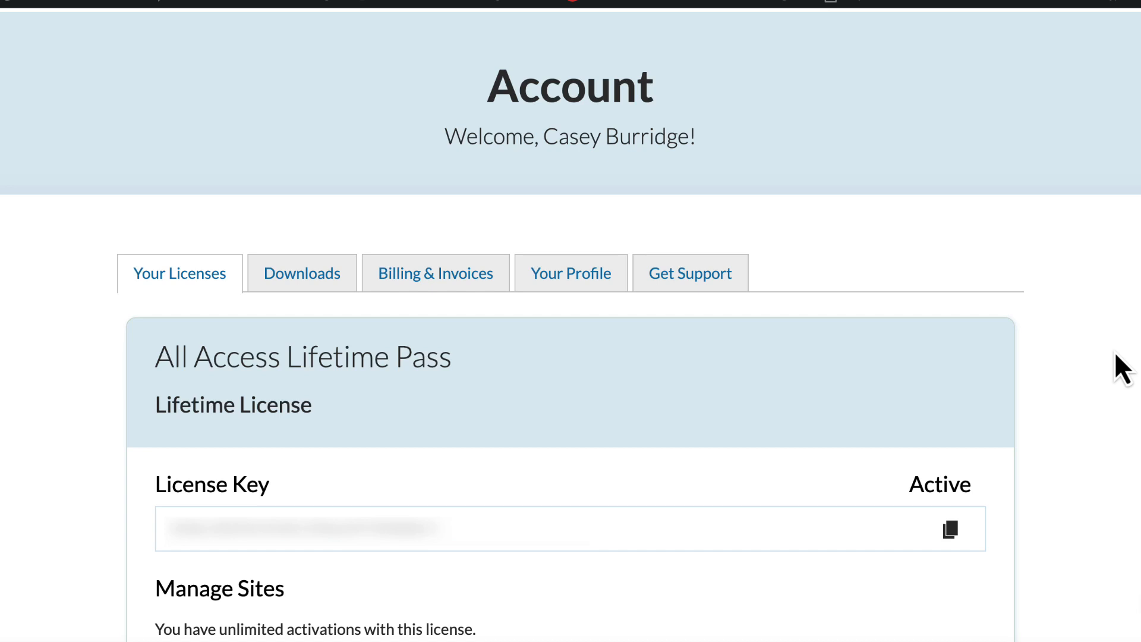
Step: Download the GravityMigrate (Beta) plugin, version 1.0.1-beta, from the downloads in the GravityKit account
{"action": "left_click", "coordinate": [317, 277]}
{"action": "scroll", "coordinate": [531, 350], "scroll_direction": "down", "scroll_amount": 10}
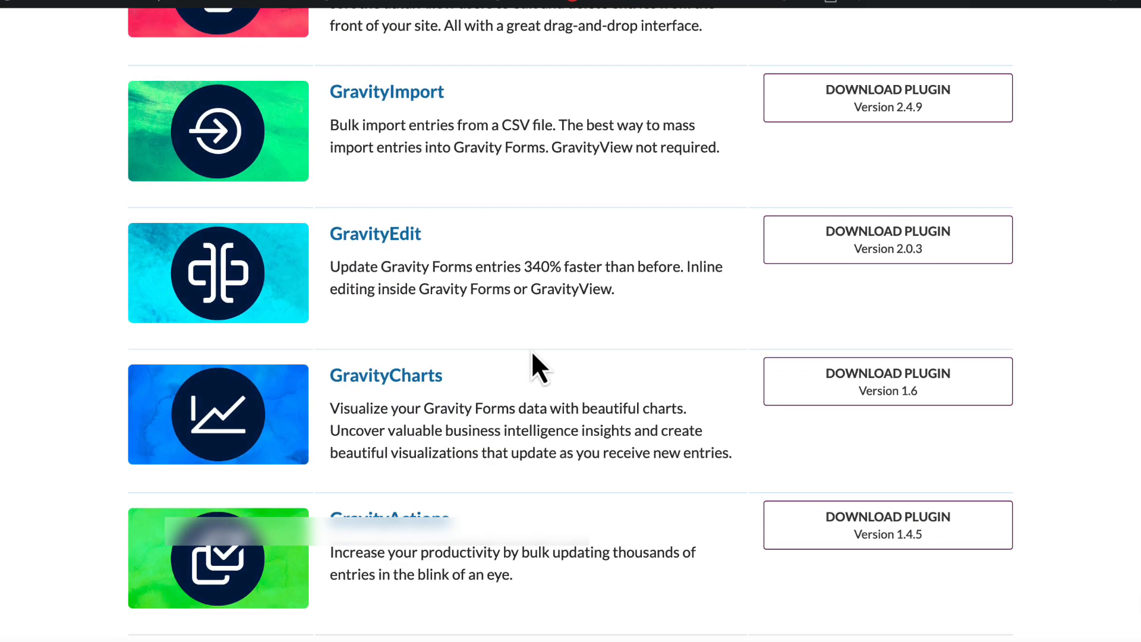
{"action": "scroll", "coordinate": [530, 348], "scroll_direction": "down", "scroll_amount": 9}
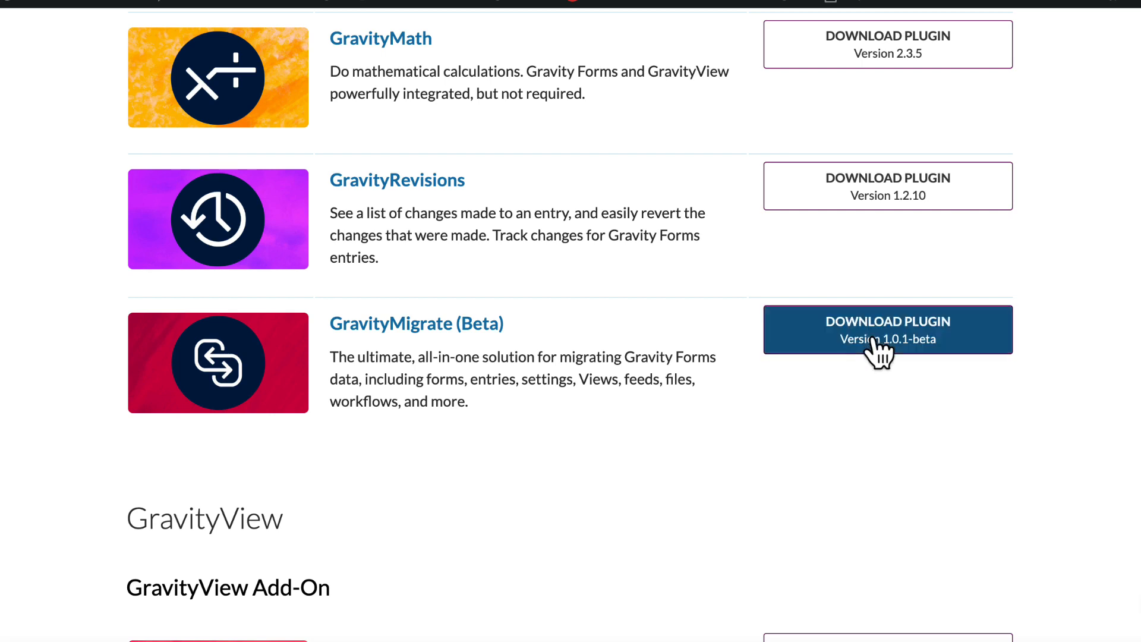
{"action": "left_click", "coordinate": [932, 336]}
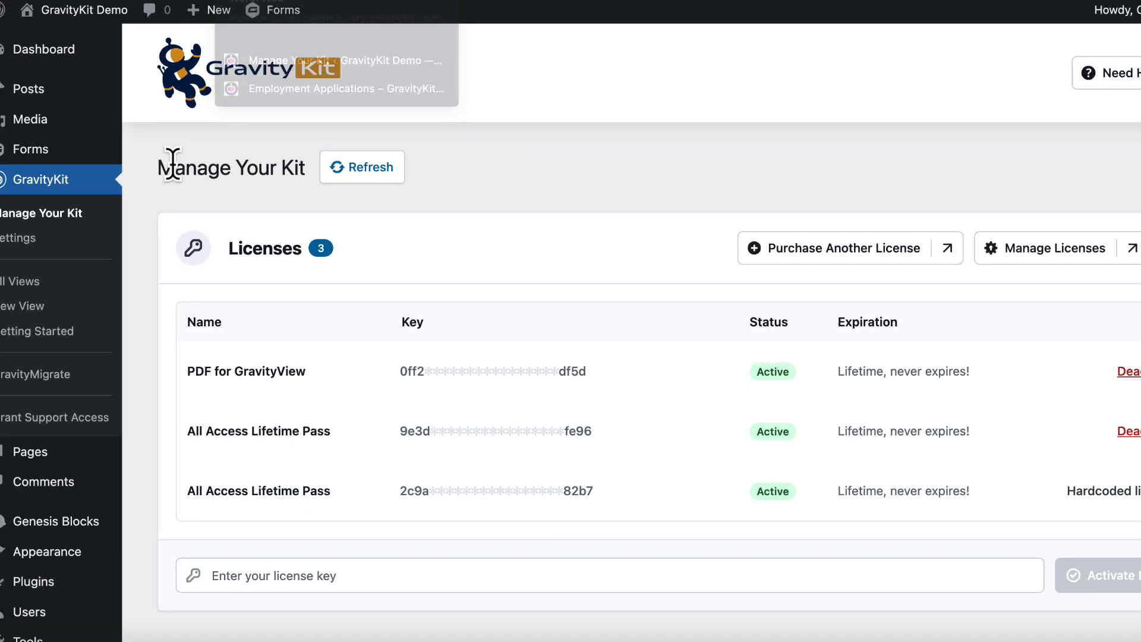
Step: Go to the WordPress site's Add Plugins page and open the form for uploading a plugin
{"action": "mouse_move", "coordinate": [57, 581]}
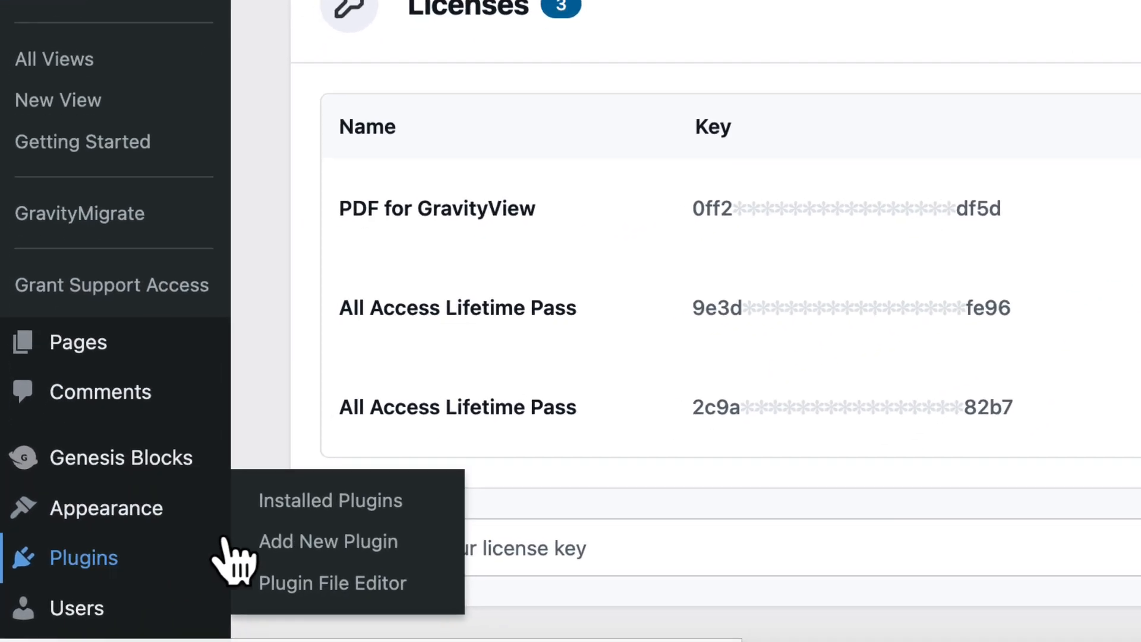
{"action": "left_click", "coordinate": [224, 566]}
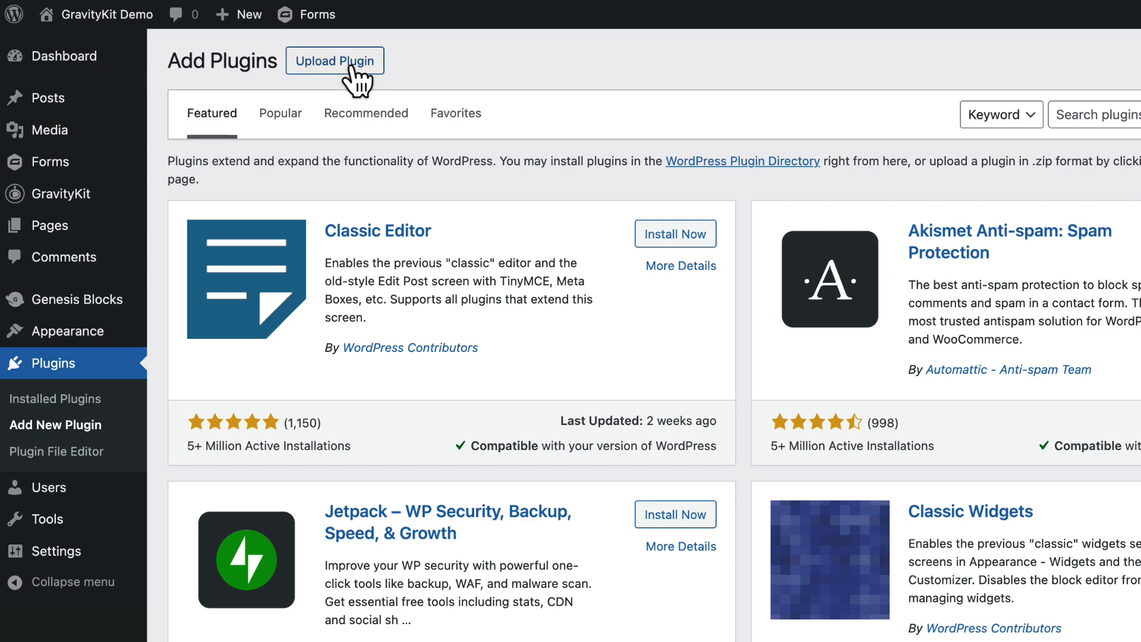
{"action": "left_click", "coordinate": [355, 65]}
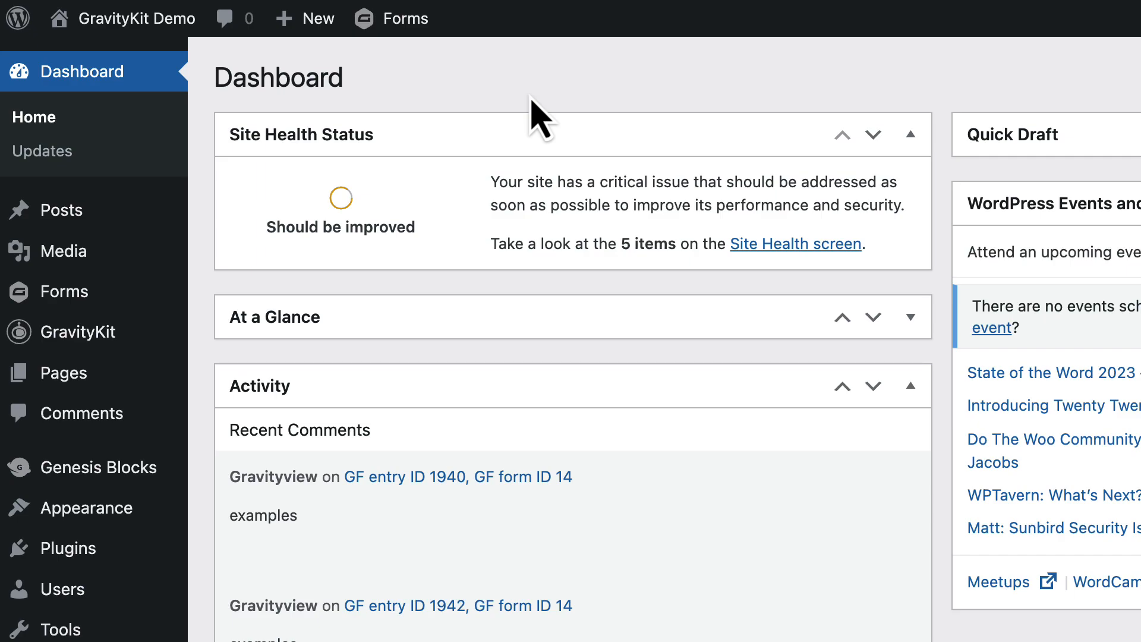
Step: Examine the public Employment Application Form and the Employment Applications page with its table and chart of positions
{"action": "left_click", "coordinate": [658, 183]}
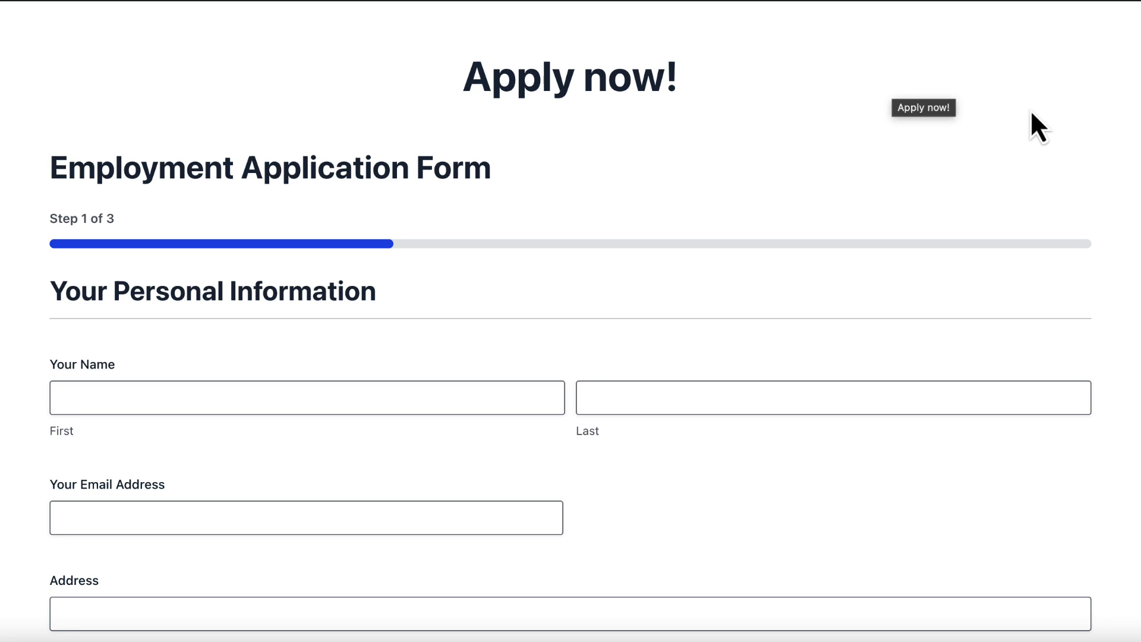
{"action": "scroll", "coordinate": [1029, 111], "scroll_direction": "down", "scroll_amount": 10}
{"action": "scroll", "coordinate": [1029, 112], "scroll_direction": "up", "scroll_amount": 7}
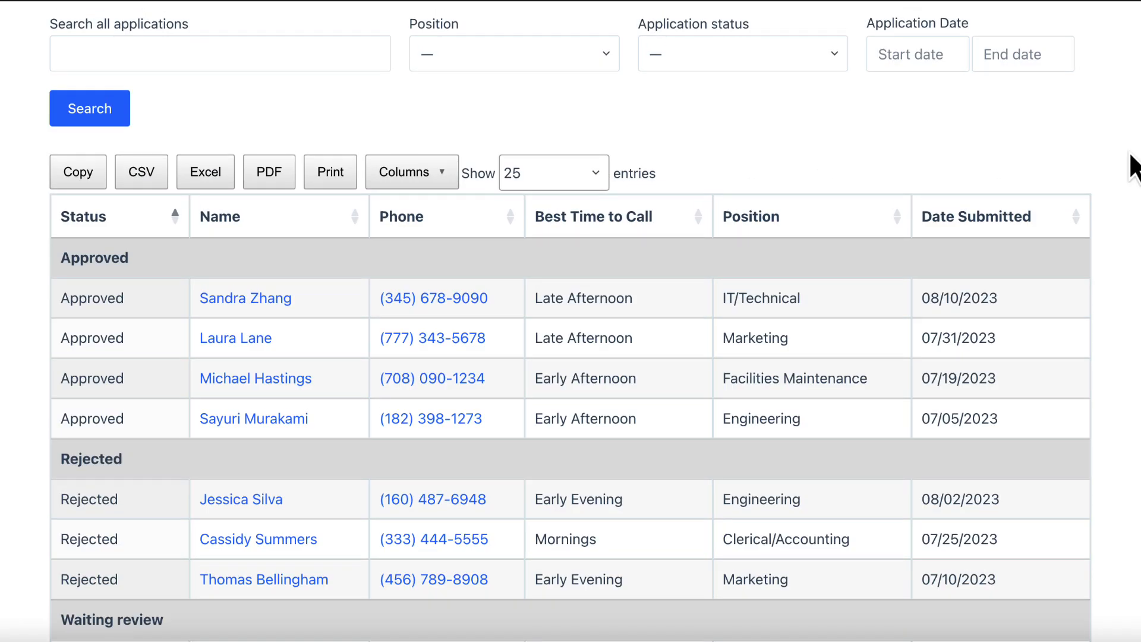
{"action": "scroll", "coordinate": [1132, 169], "scroll_direction": "down", "scroll_amount": 13}
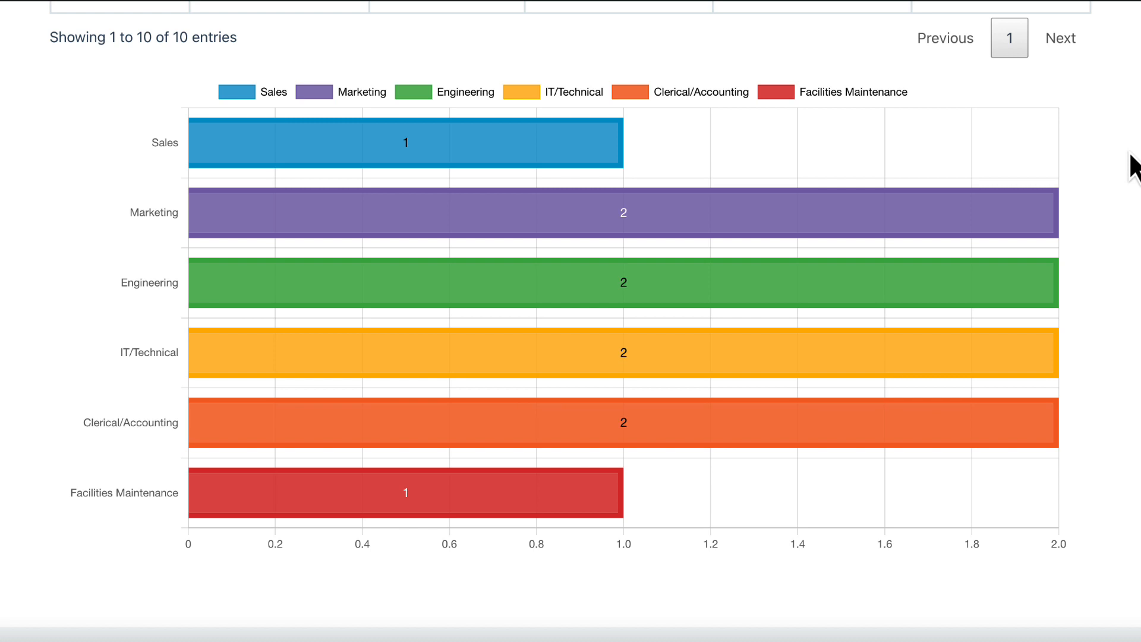
{"action": "scroll", "coordinate": [803, 154], "scroll_direction": "up", "scroll_amount": 13}
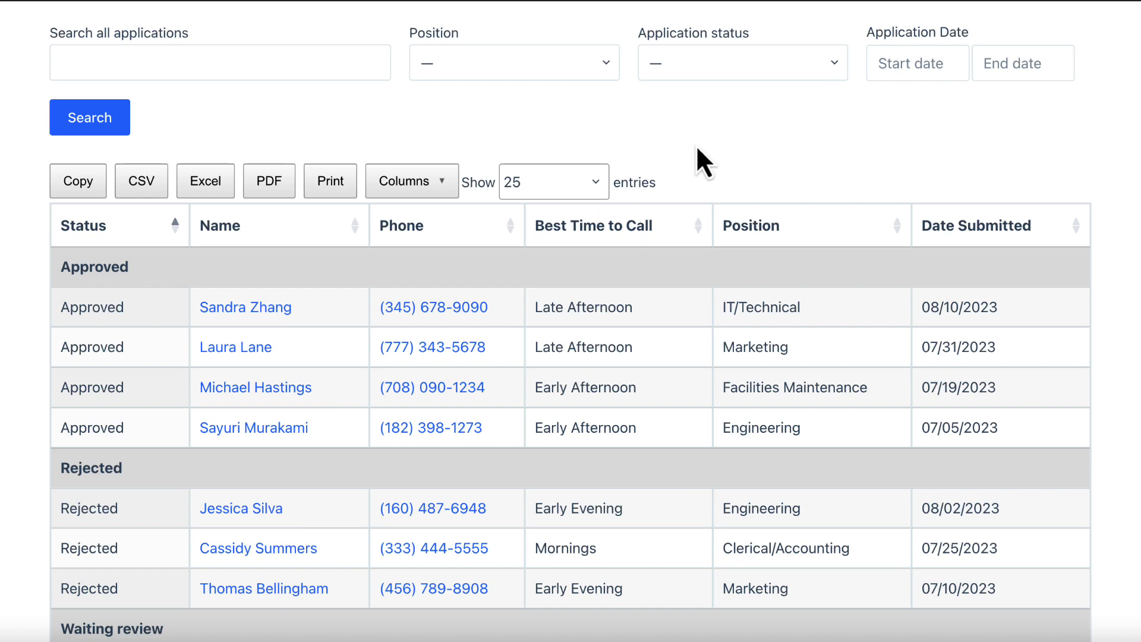
{"action": "scroll", "coordinate": [698, 148], "scroll_direction": "down", "scroll_amount": 10}
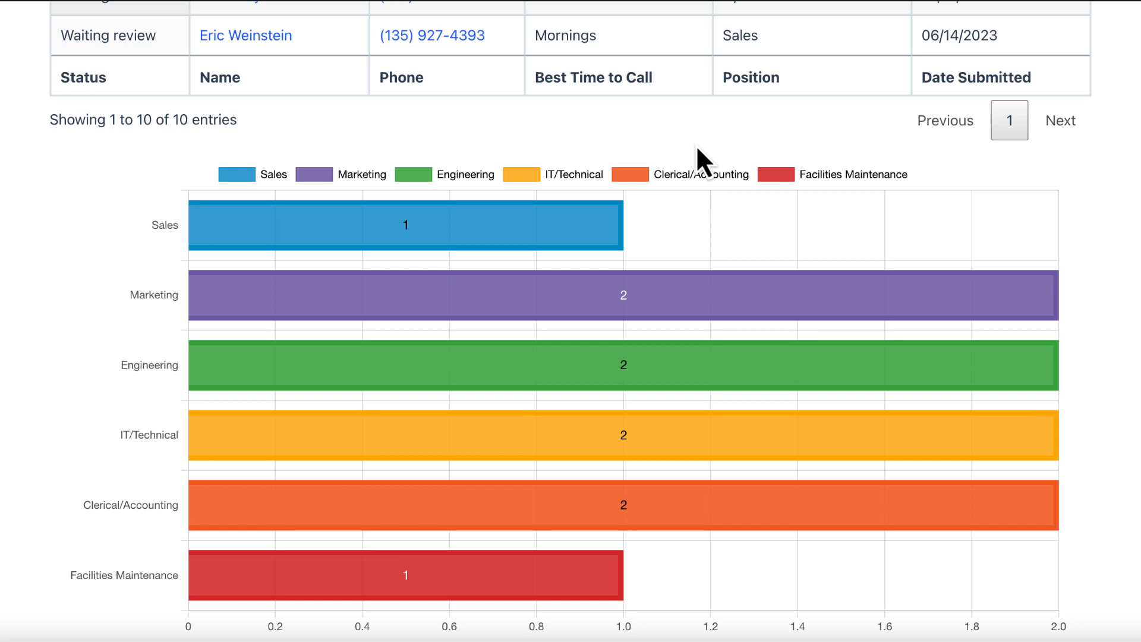
{"action": "scroll", "coordinate": [696, 145], "scroll_direction": "up", "scroll_amount": 8}
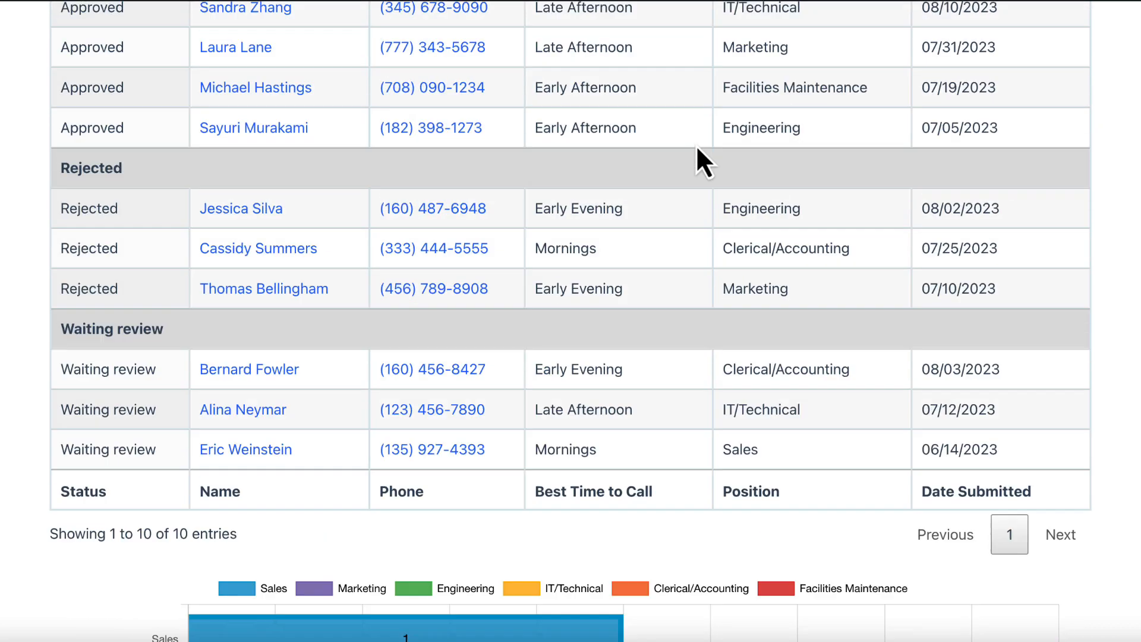
Step: Examine the first approved applicant's full entry and return to the Employment Applications table and chart
{"action": "left_click", "coordinate": [246, 150]}
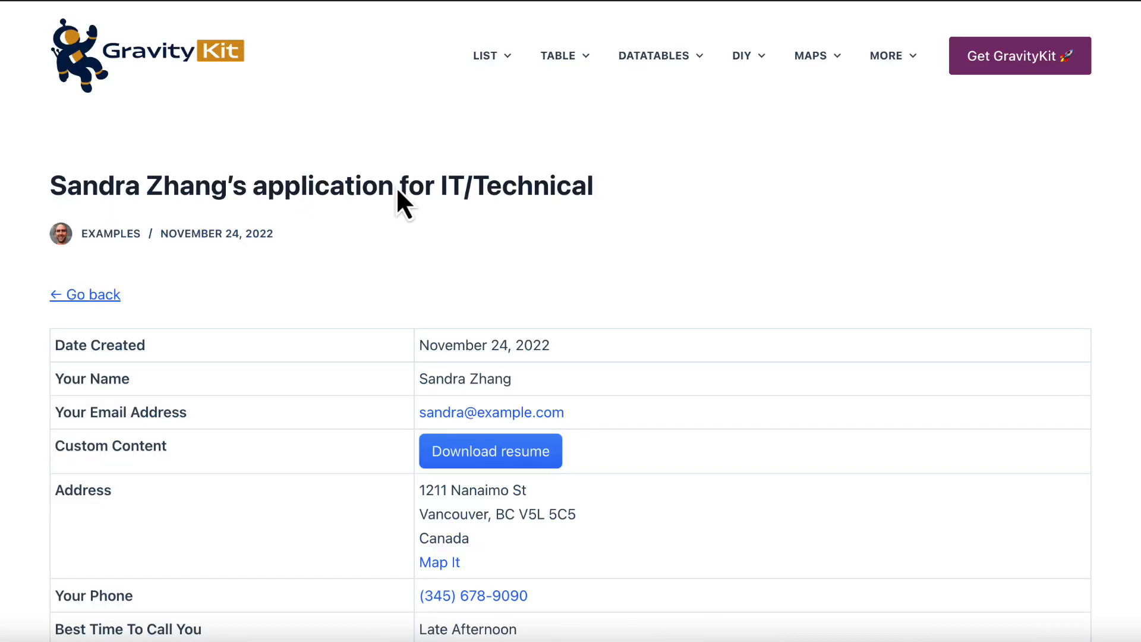
{"action": "scroll", "coordinate": [682, 262], "scroll_direction": "down", "scroll_amount": 4}
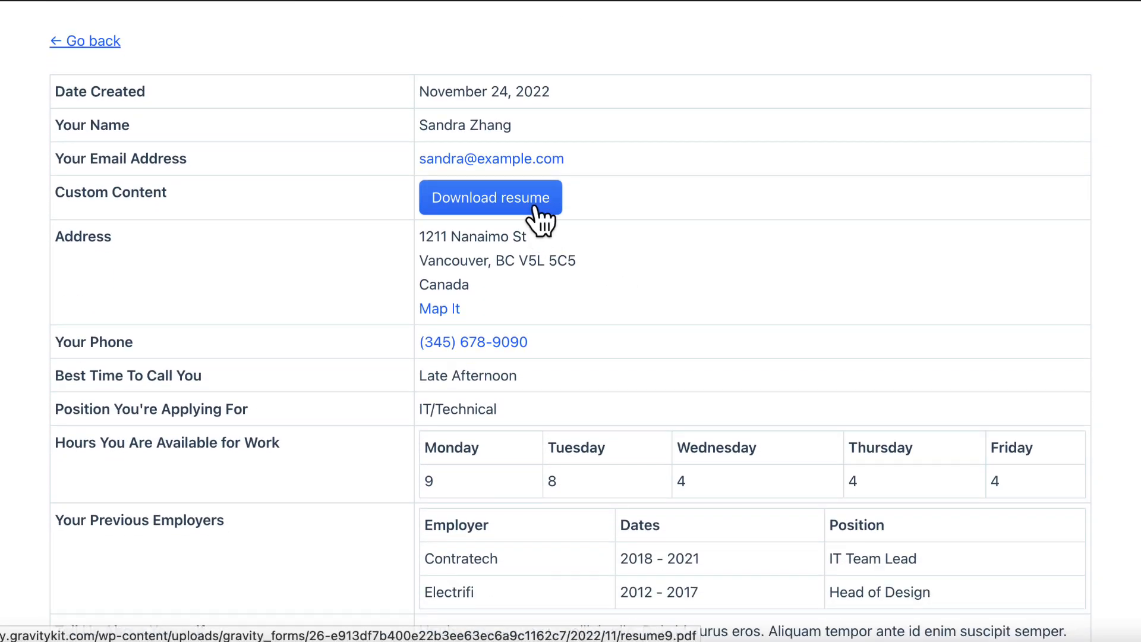
{"action": "scroll", "coordinate": [597, 247], "scroll_direction": "down", "scroll_amount": 1}
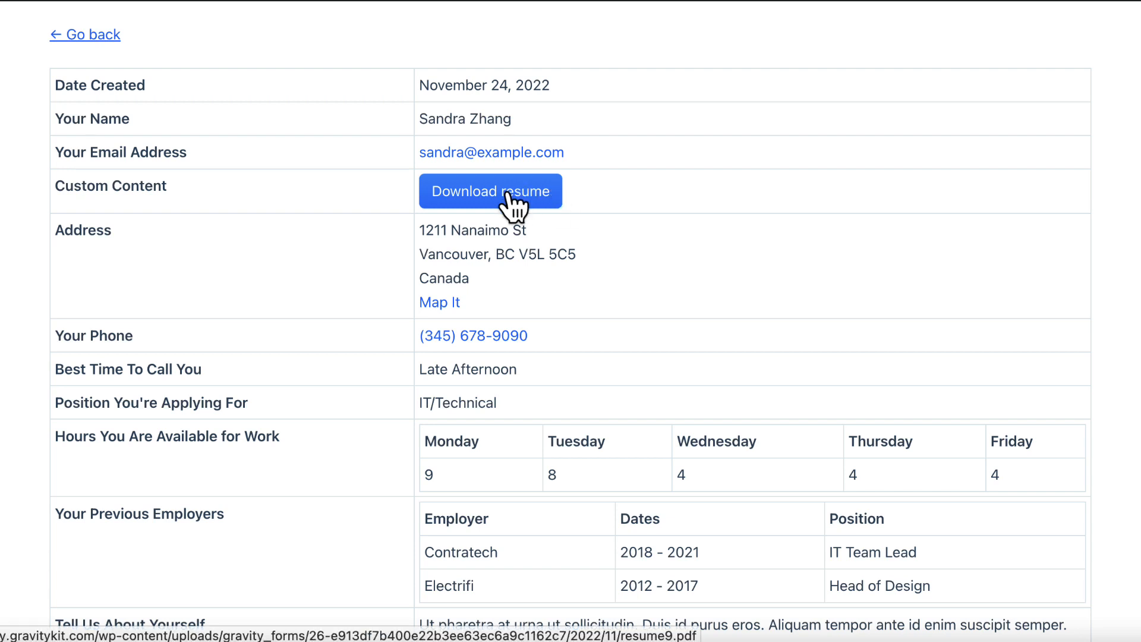
{"action": "left_click", "coordinate": [85, 31]}
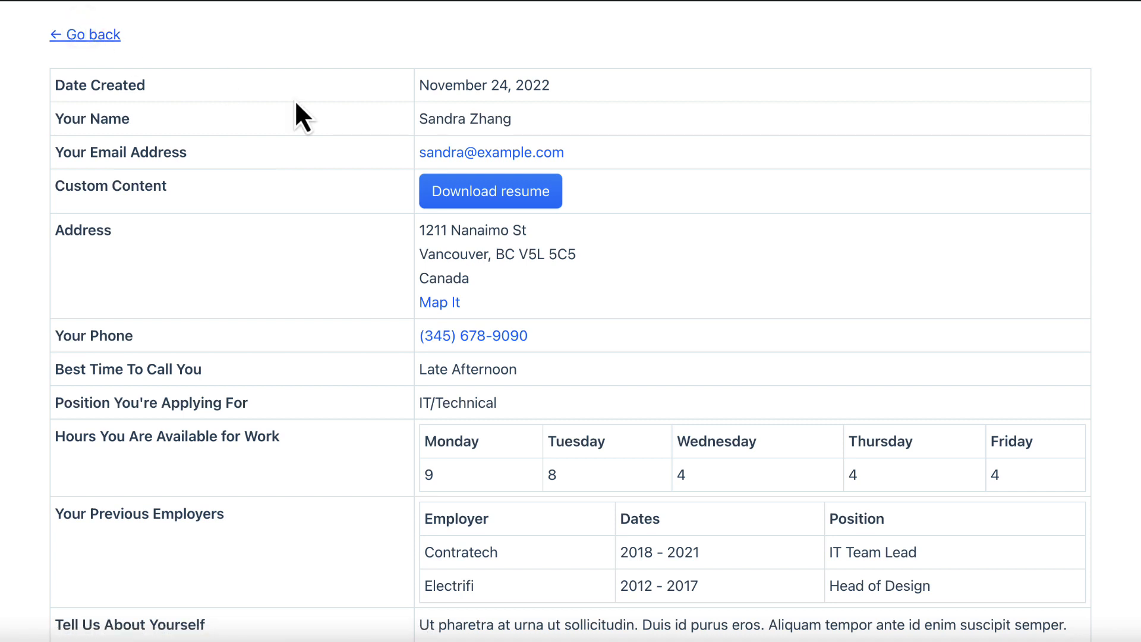
{"action": "scroll", "coordinate": [566, 184], "scroll_direction": "down", "scroll_amount": 2}
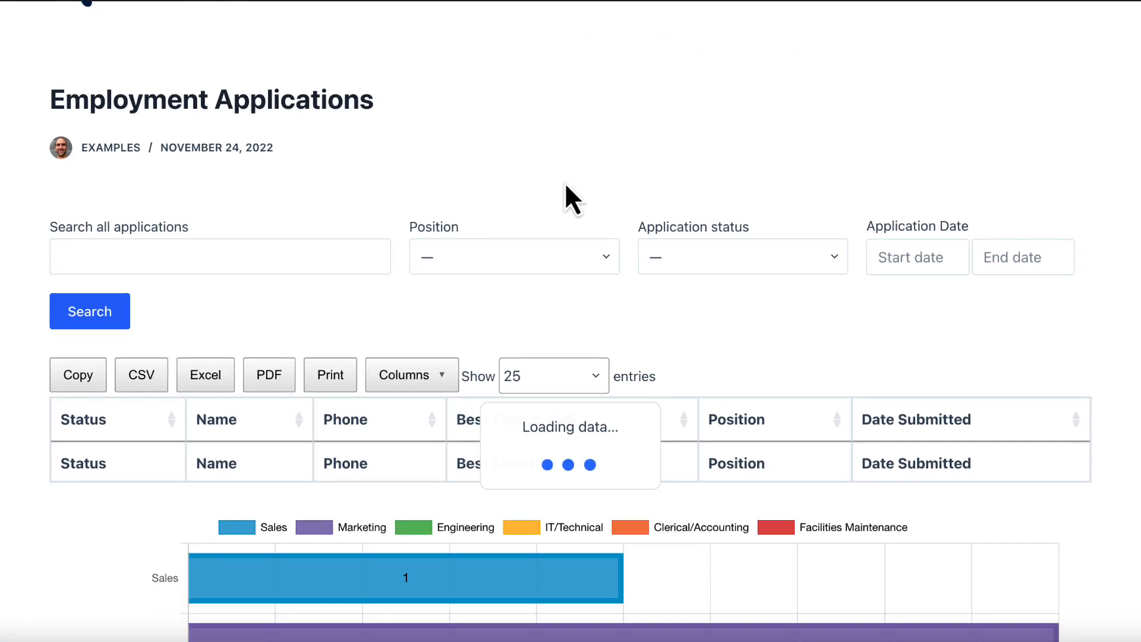
{"action": "scroll", "coordinate": [564, 182], "scroll_direction": "down", "scroll_amount": 3}
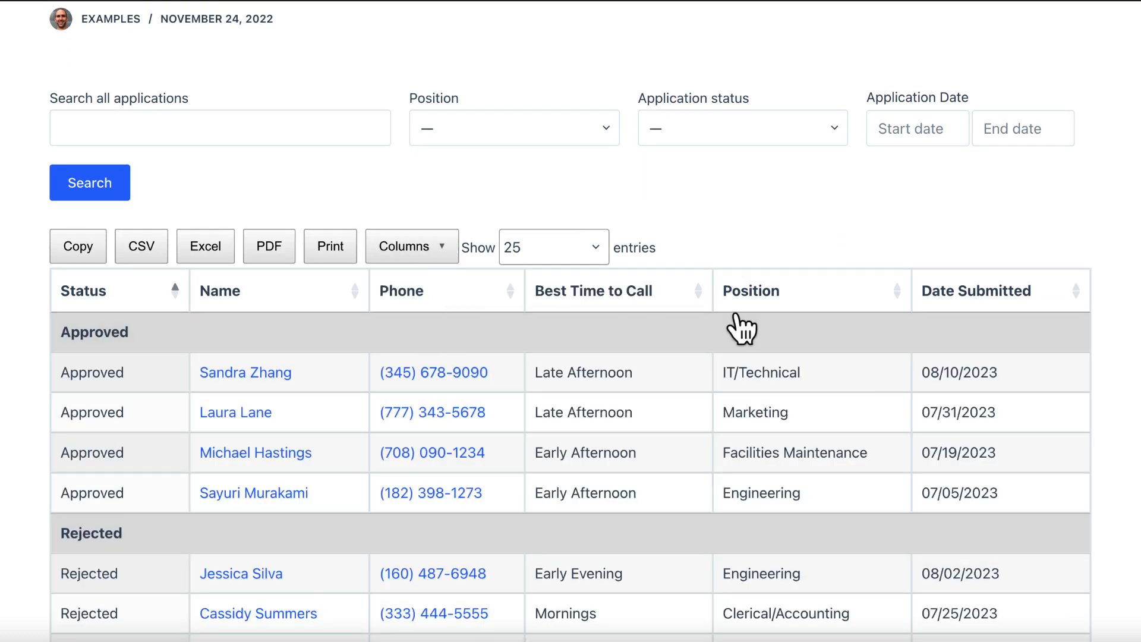
{"action": "scroll", "coordinate": [737, 309], "scroll_direction": "down", "scroll_amount": 4}
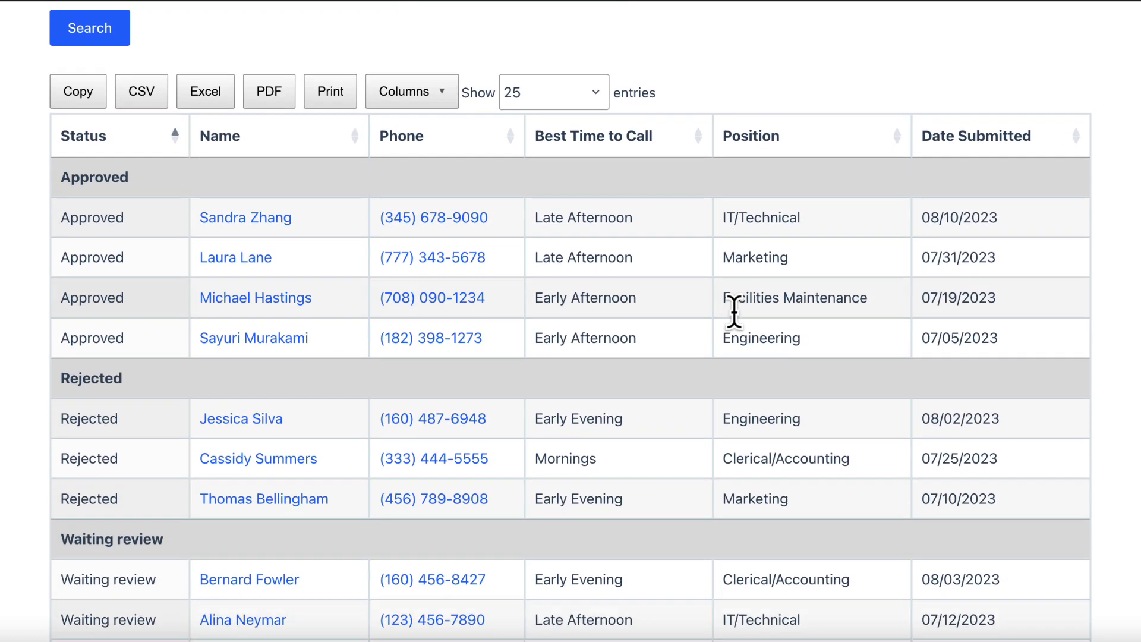
{"action": "scroll", "coordinate": [734, 312], "scroll_direction": "down", "scroll_amount": 14}
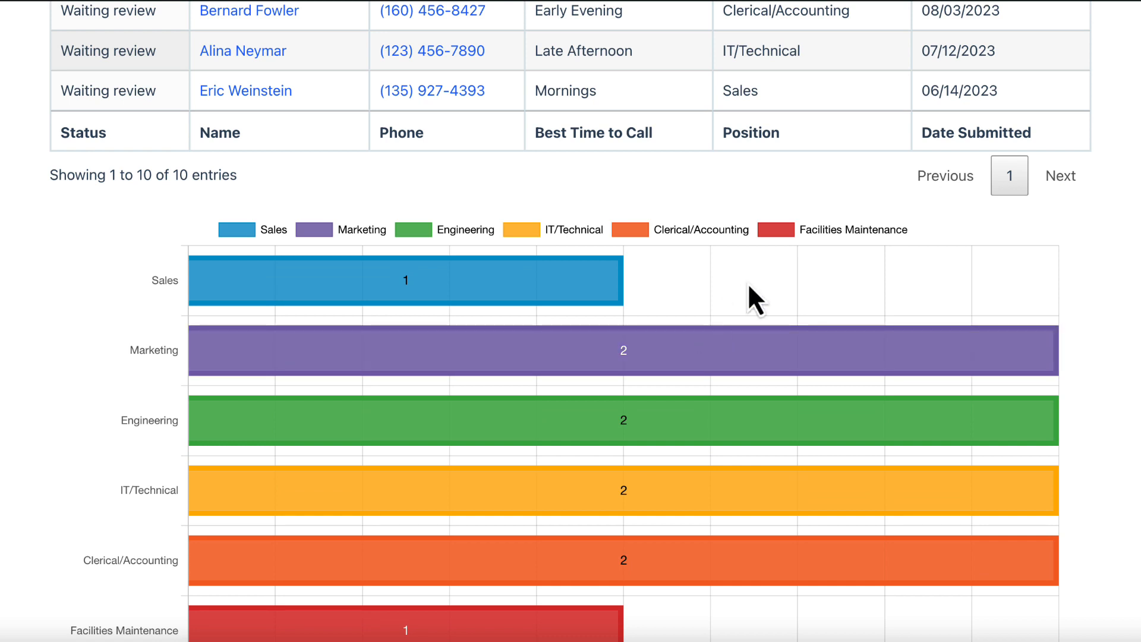
{"action": "scroll", "coordinate": [748, 283], "scroll_direction": "up", "scroll_amount": 5}
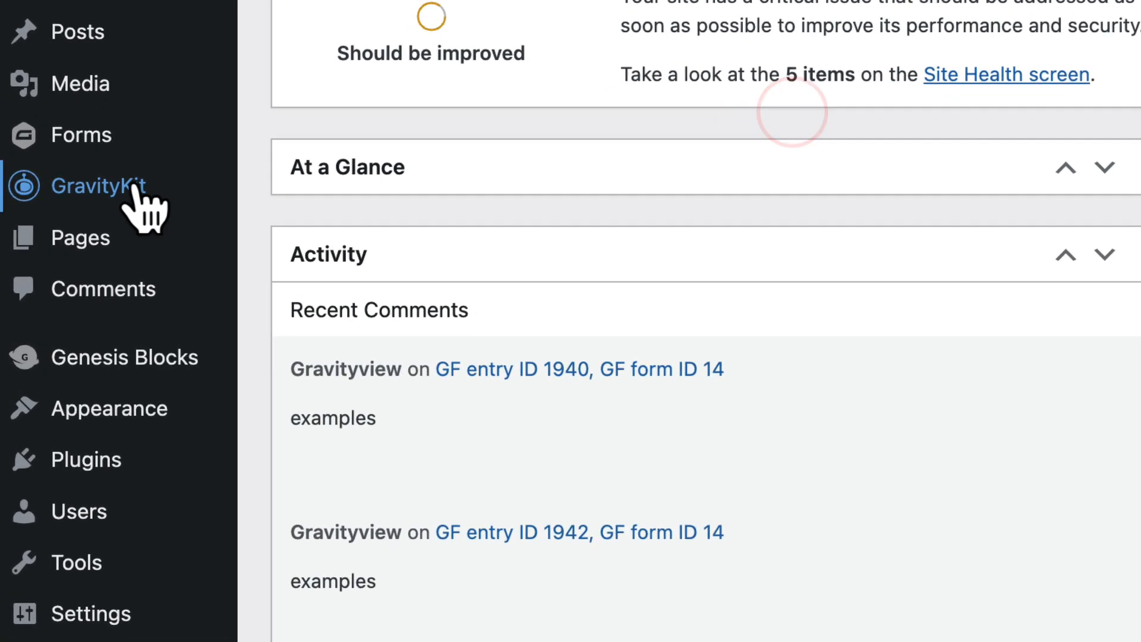
Step: Open GravityMigrate in the WordPress admin and choose Employment Application Form (#26) as the form to export
{"action": "mouse_move", "coordinate": [75, 255]}
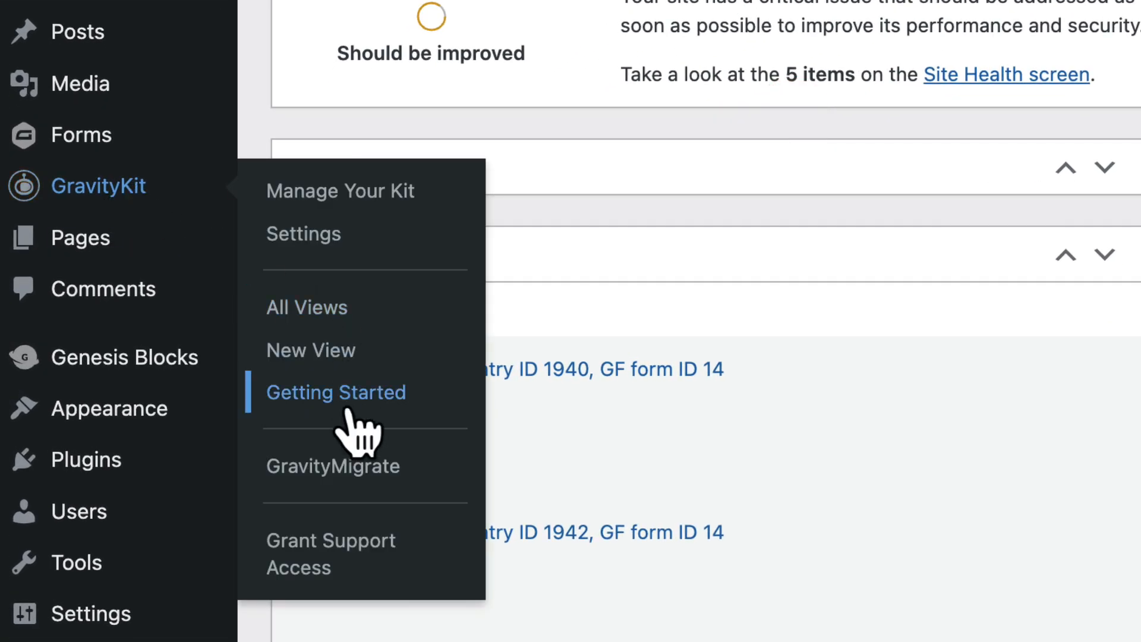
{"action": "left_click", "coordinate": [386, 467]}
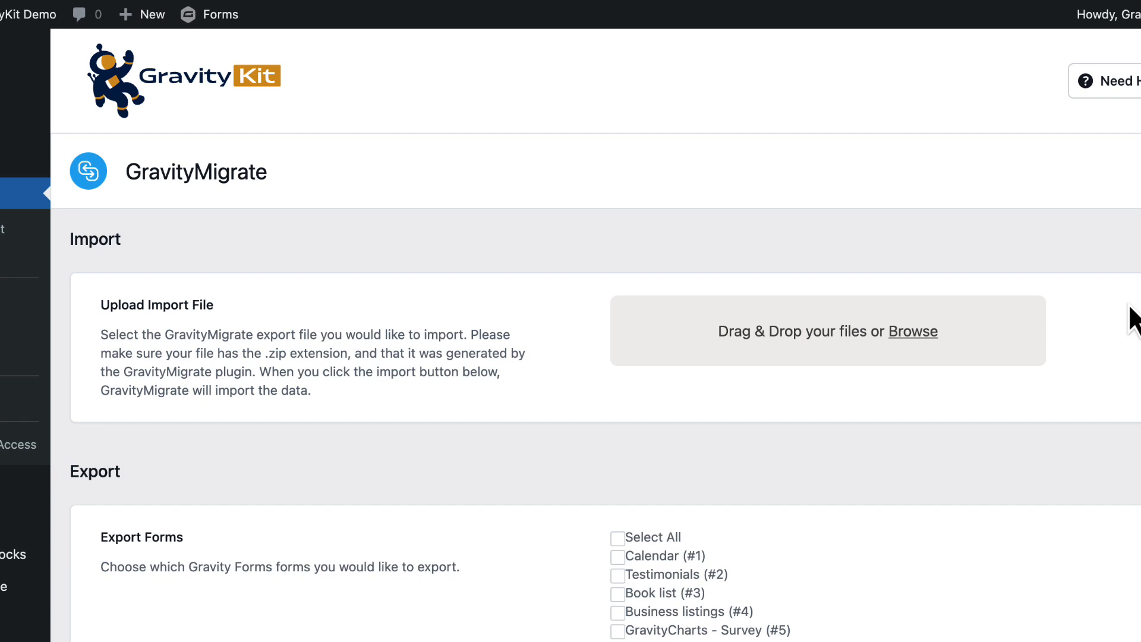
{"action": "scroll", "coordinate": [1130, 307], "scroll_direction": "down", "scroll_amount": 5}
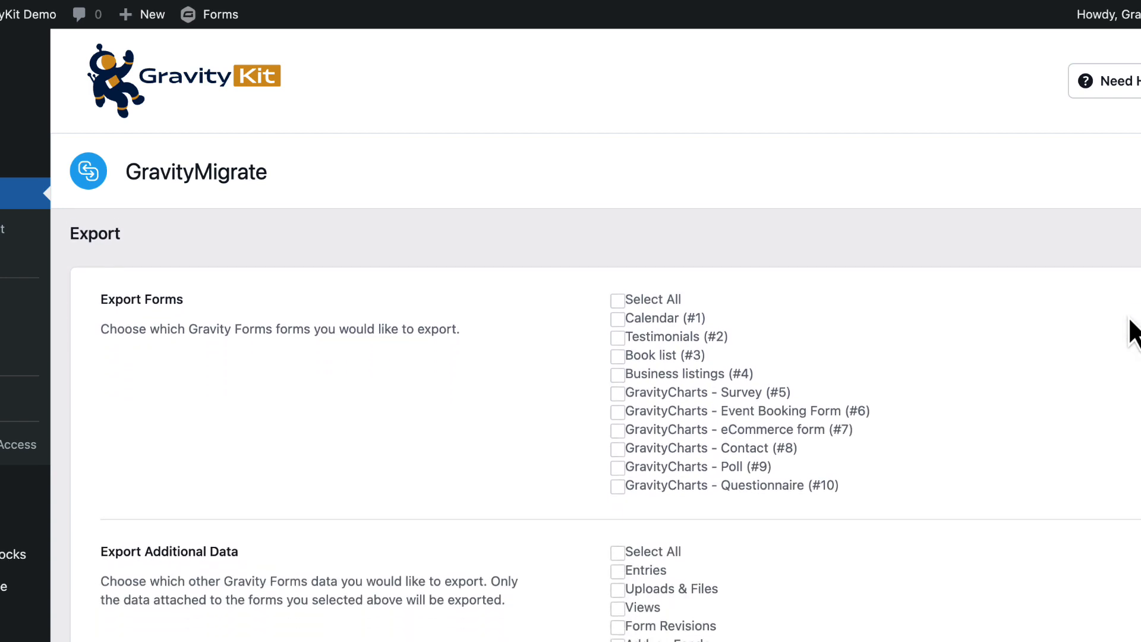
{"action": "scroll", "coordinate": [1134, 333], "scroll_direction": "down", "scroll_amount": 1}
{"action": "scroll", "coordinate": [1134, 334], "scroll_direction": "up", "scroll_amount": 1}
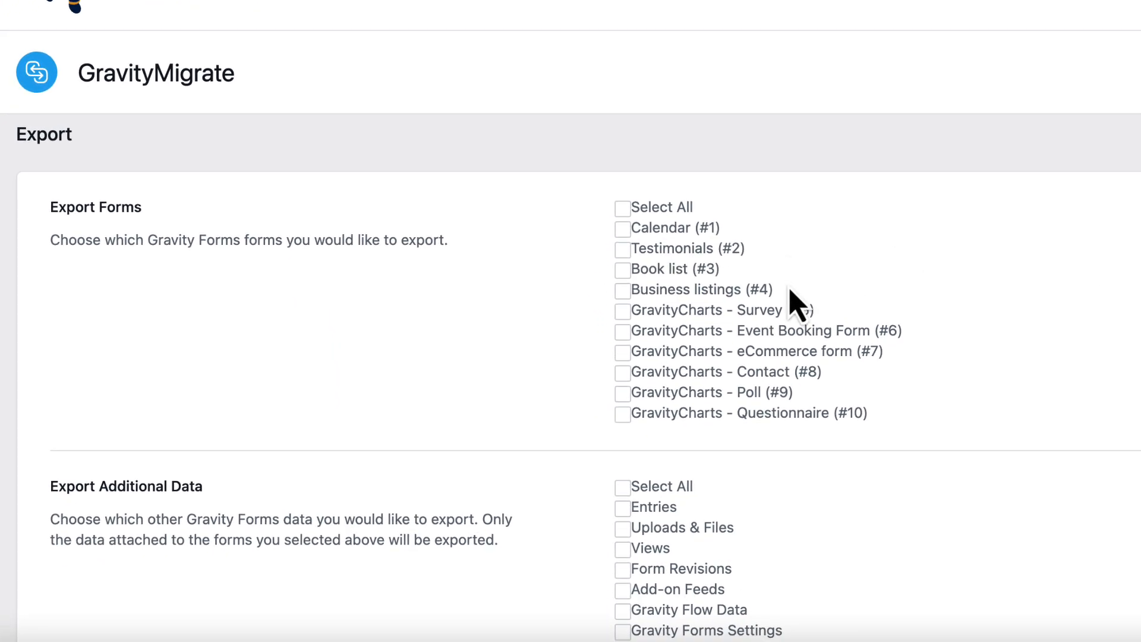
{"action": "scroll", "coordinate": [779, 307], "scroll_direction": "down", "scroll_amount": 10}
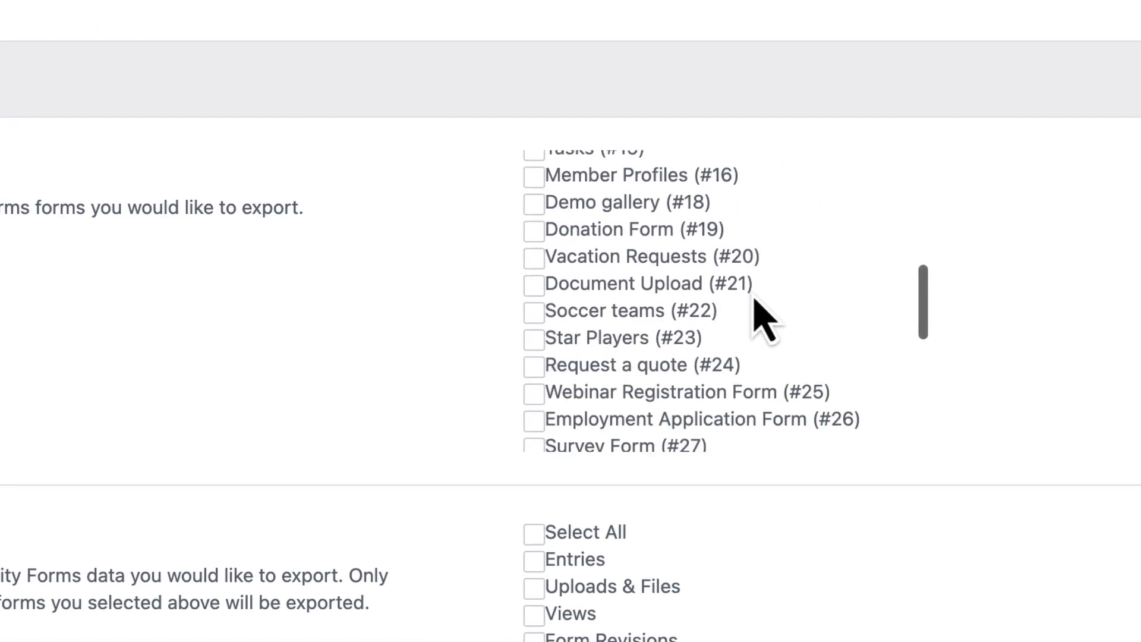
{"action": "left_click", "coordinate": [561, 299]}
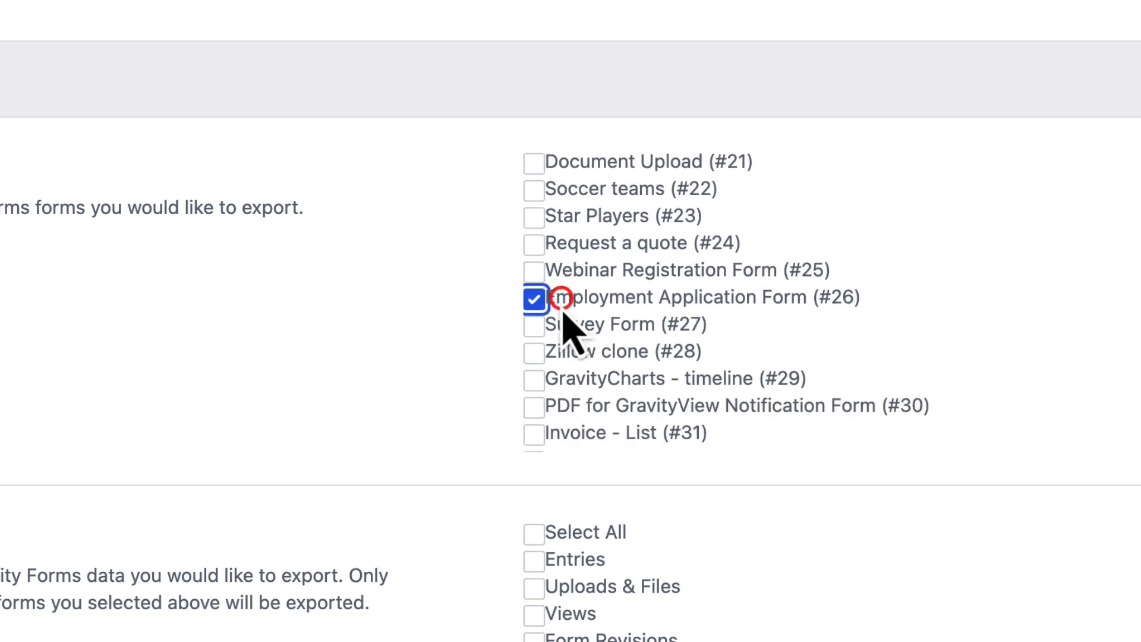
{"action": "left_click", "coordinate": [424, 419]}
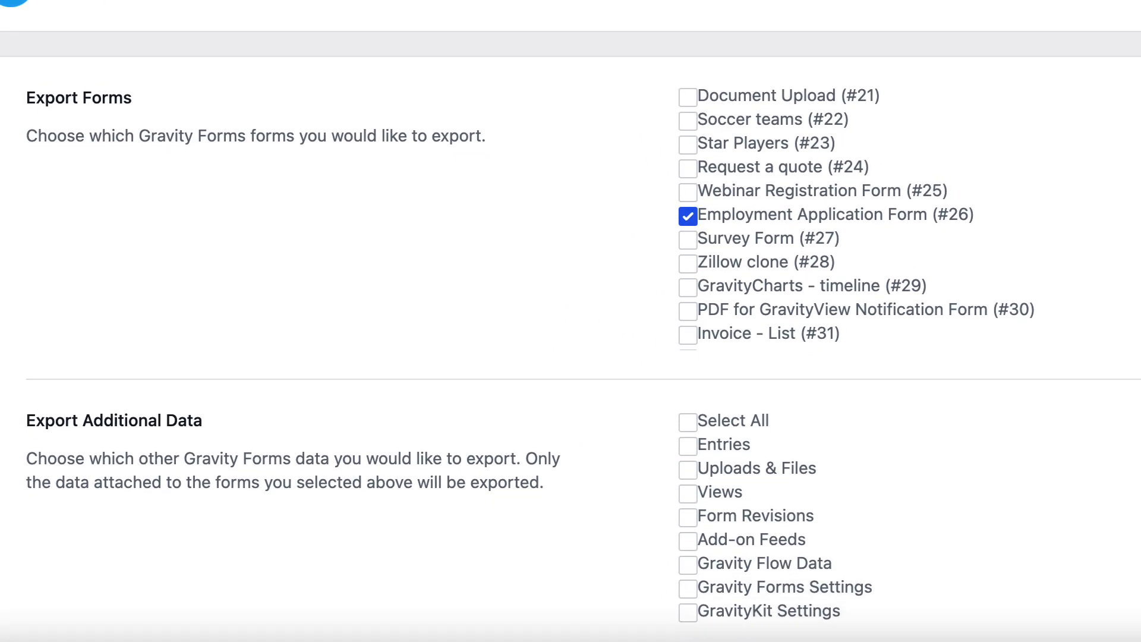
Step: Include Entries, Uploads & Files, Views, Add-on Feeds, Gravity Forms Settings and GravityKit Settings in the additional data to export
{"action": "scroll", "coordinate": [571, 321], "scroll_direction": "down", "scroll_amount": 3}
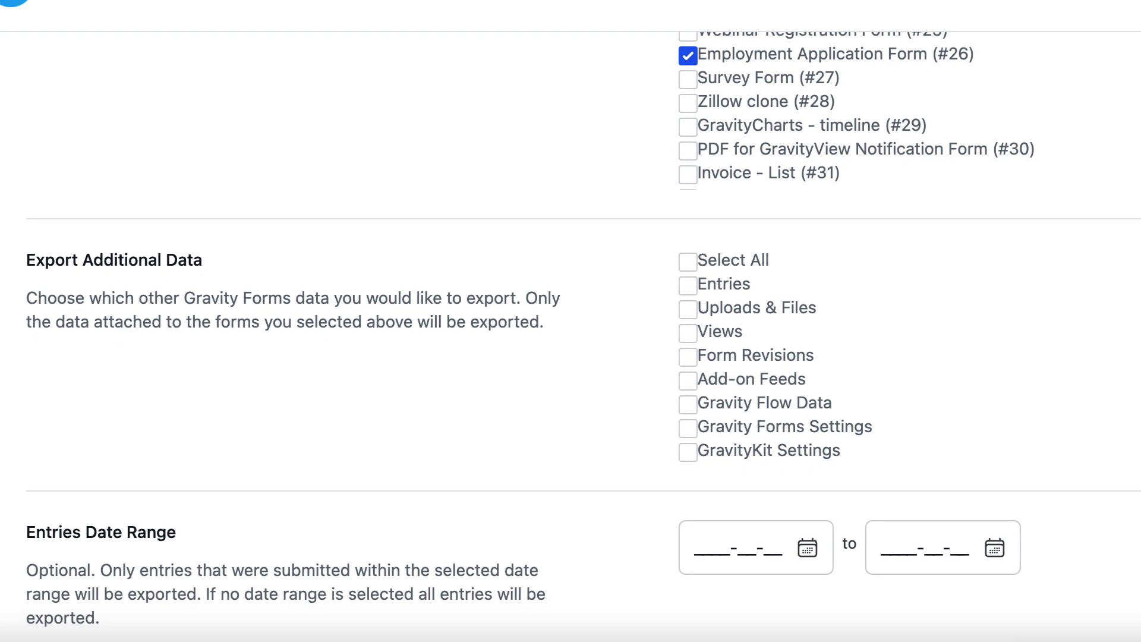
{"action": "scroll", "coordinate": [571, 321], "scroll_direction": "down", "scroll_amount": 1}
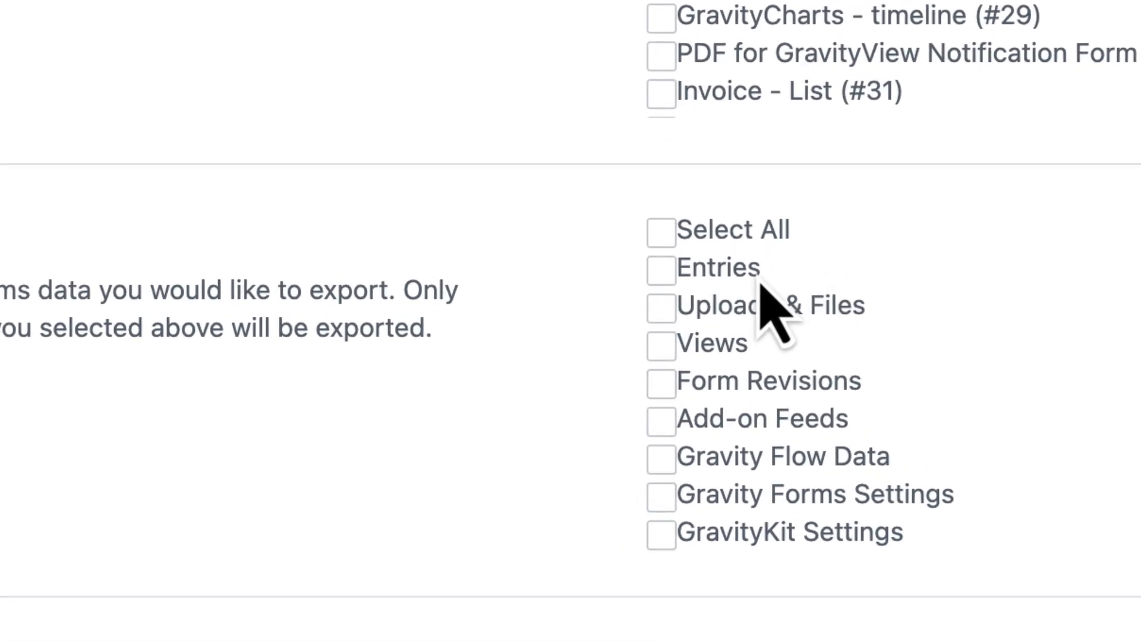
{"action": "left_click", "coordinate": [727, 271]}
{"action": "left_click", "coordinate": [740, 302]}
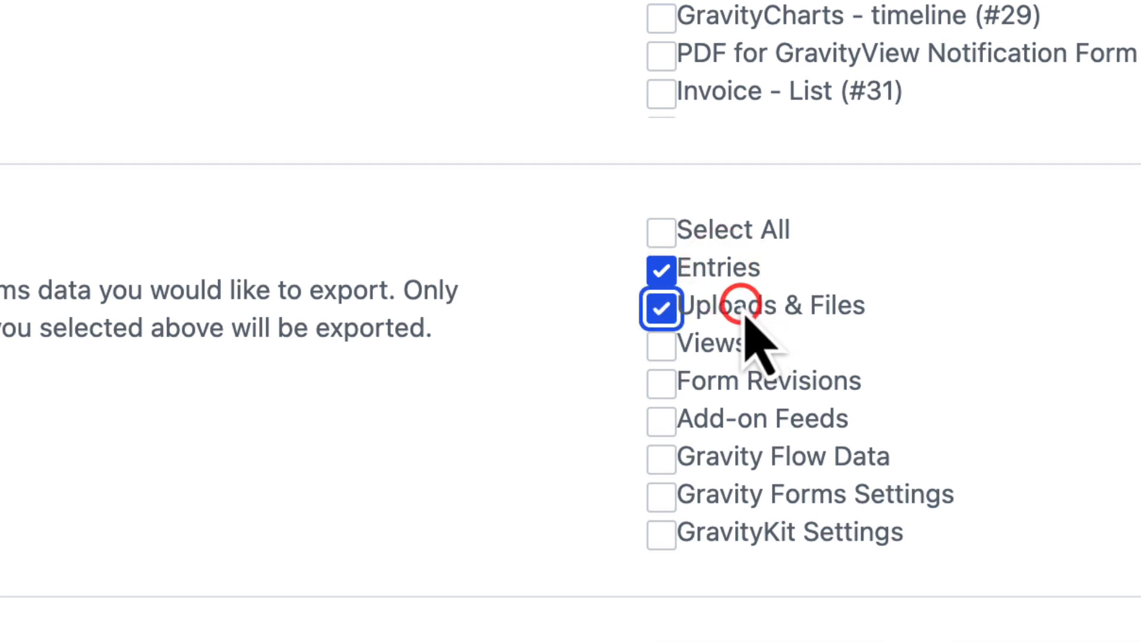
{"action": "left_click", "coordinate": [721, 341]}
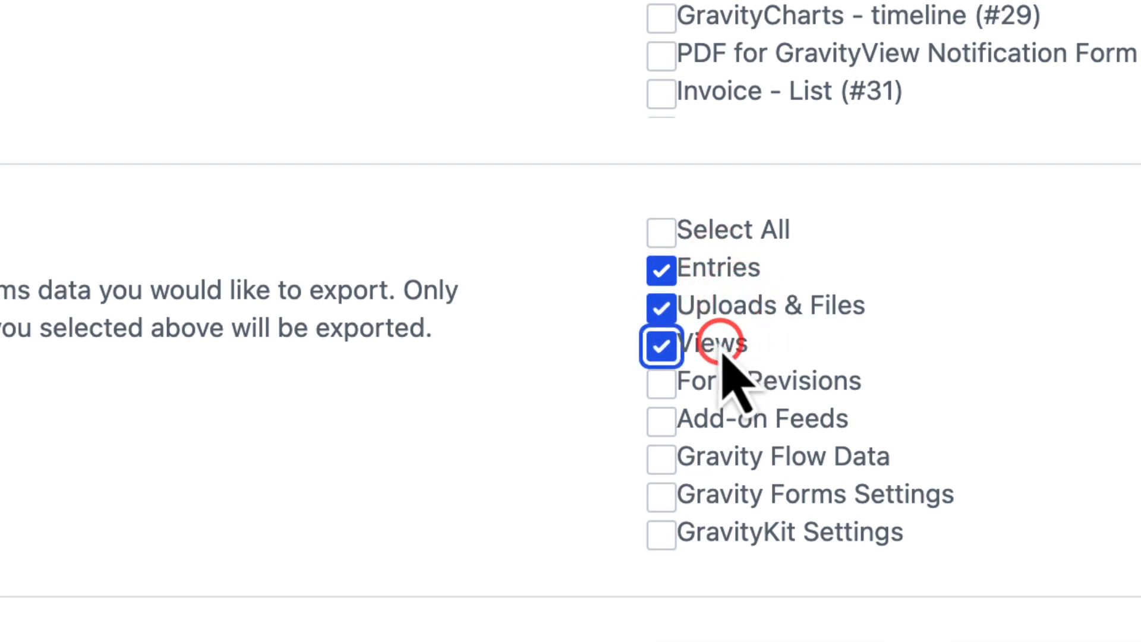
{"action": "left_click", "coordinate": [740, 419]}
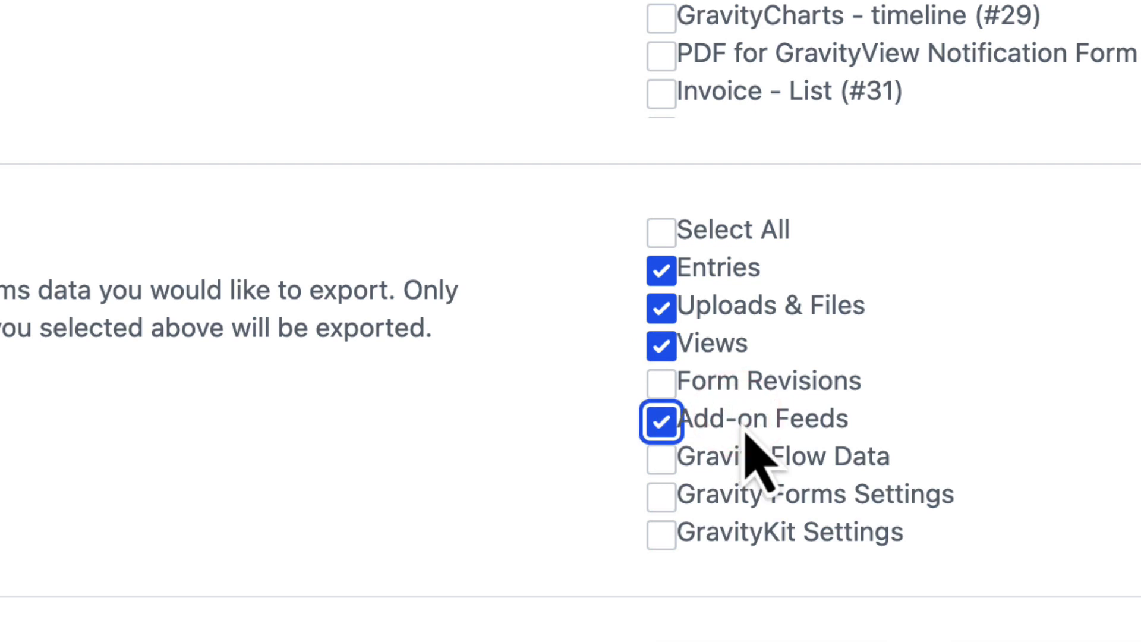
{"action": "left_click", "coordinate": [773, 496]}
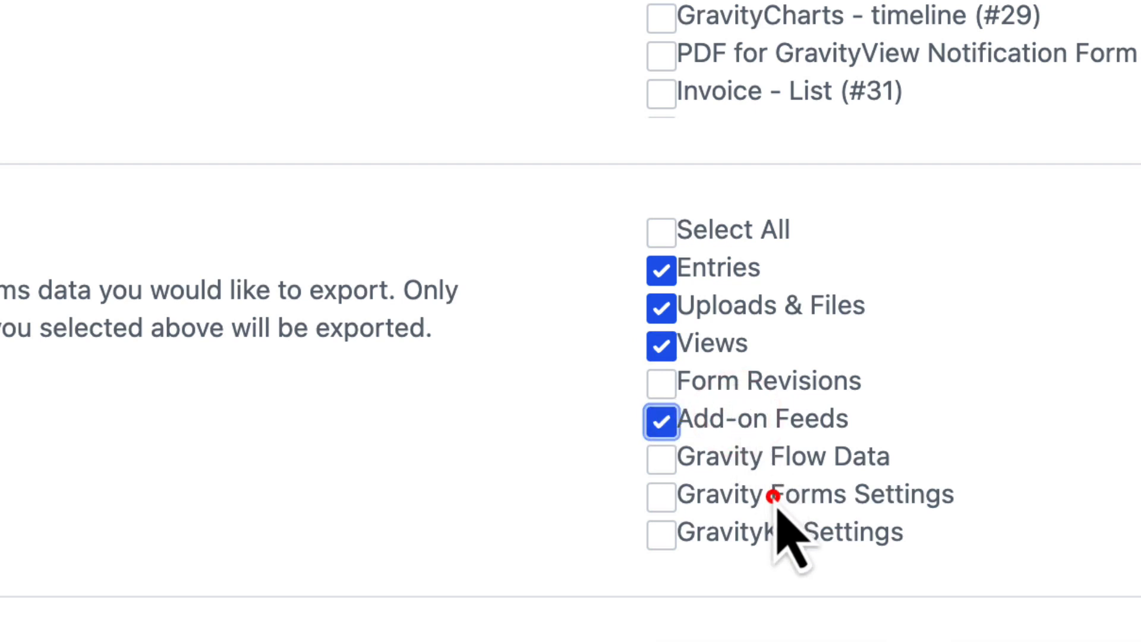
{"action": "left_click", "coordinate": [737, 529]}
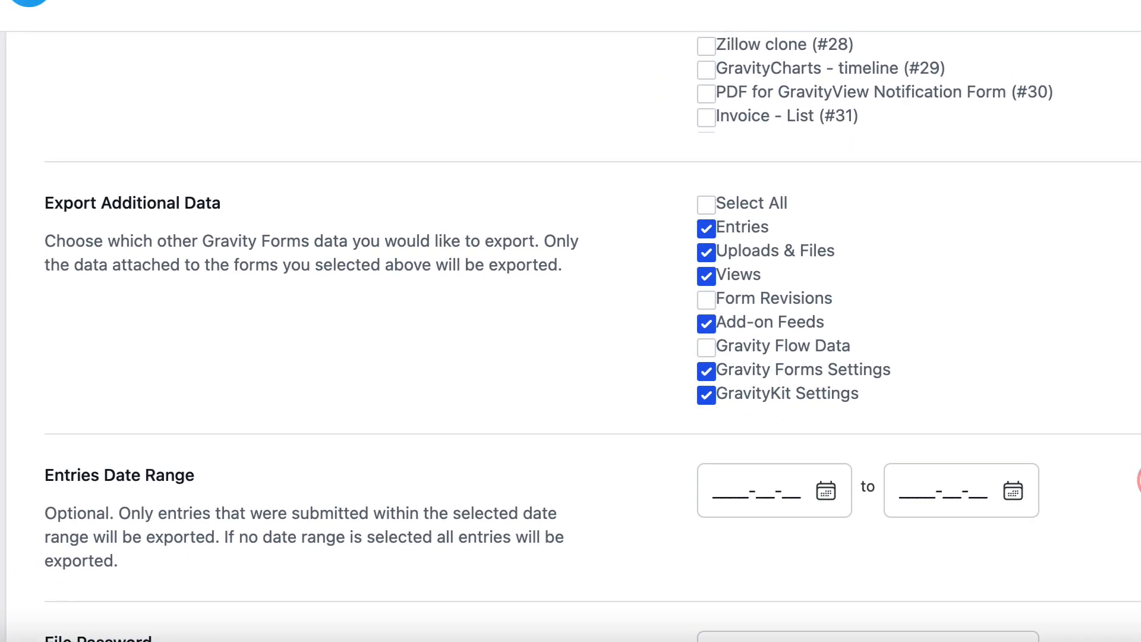
Step: Export the selected form and data as a ZIP file, leaving the entries date range and file password blank
{"action": "scroll", "coordinate": [592, 351], "scroll_direction": "down", "scroll_amount": 3}
{"action": "scroll", "coordinate": [593, 351], "scroll_direction": "down", "scroll_amount": 3}
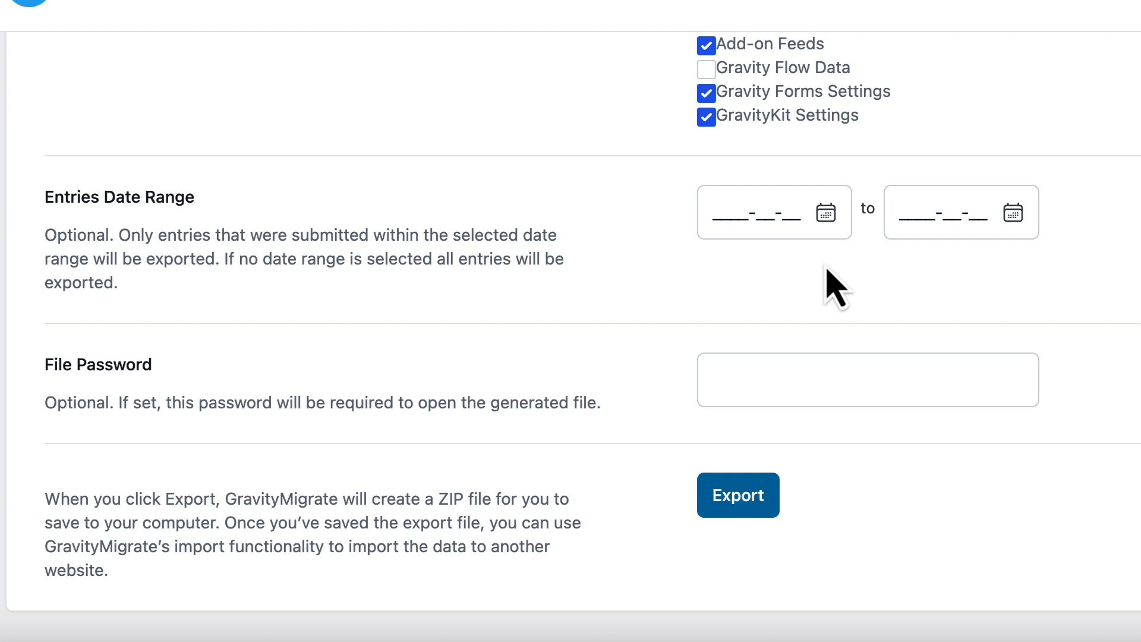
{"action": "scroll", "coordinate": [1083, 323], "scroll_direction": "down", "scroll_amount": 2}
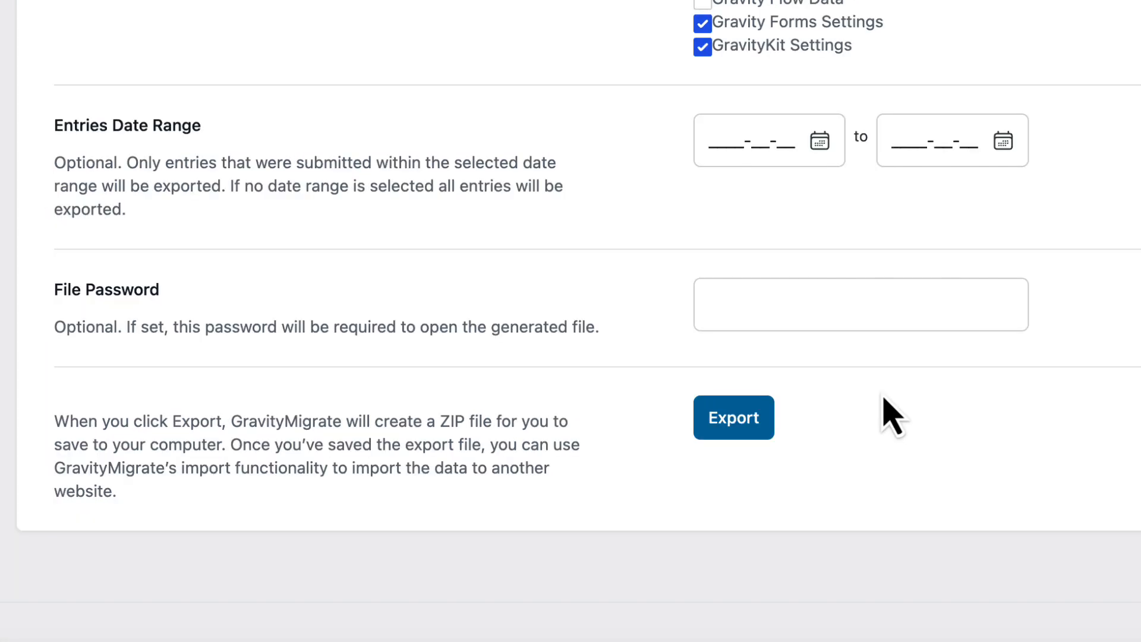
{"action": "left_click", "coordinate": [748, 426]}
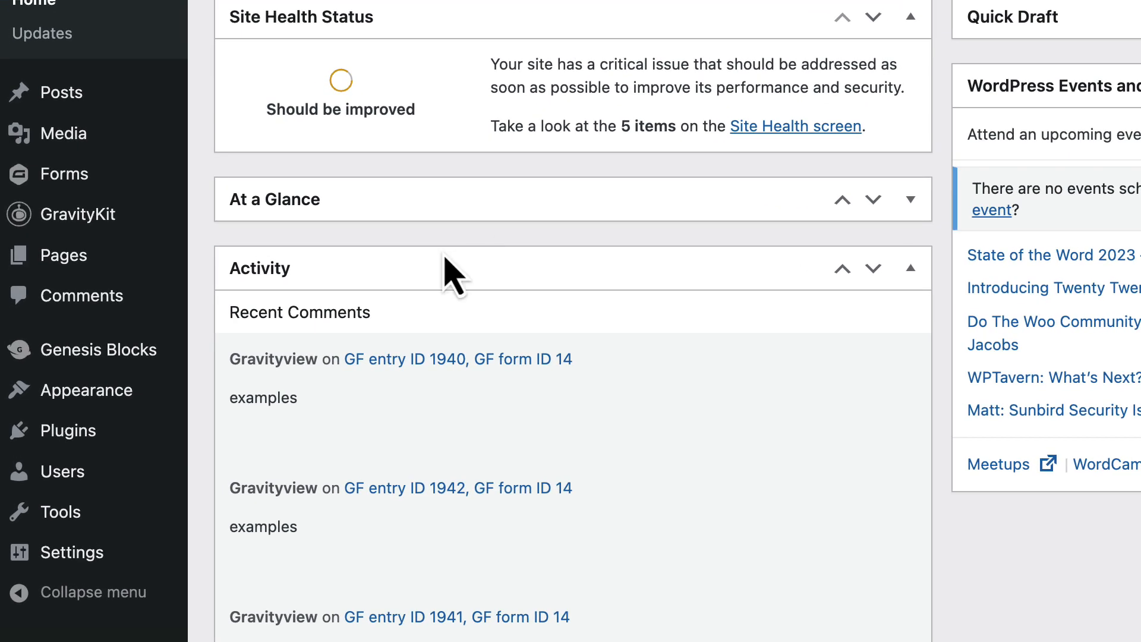
Step: Open GravityMigrate on the destination site and upload the gk-migrate ZIP archive from the exports folder as the import file
{"action": "mouse_move", "coordinate": [119, 213]}
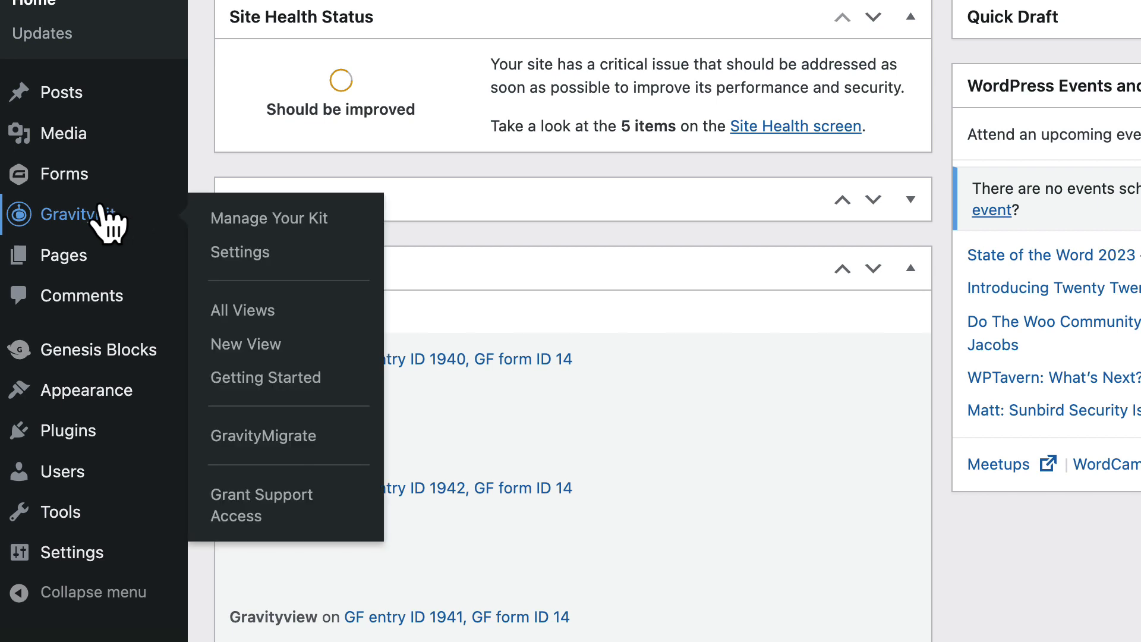
{"action": "left_click", "coordinate": [335, 455]}
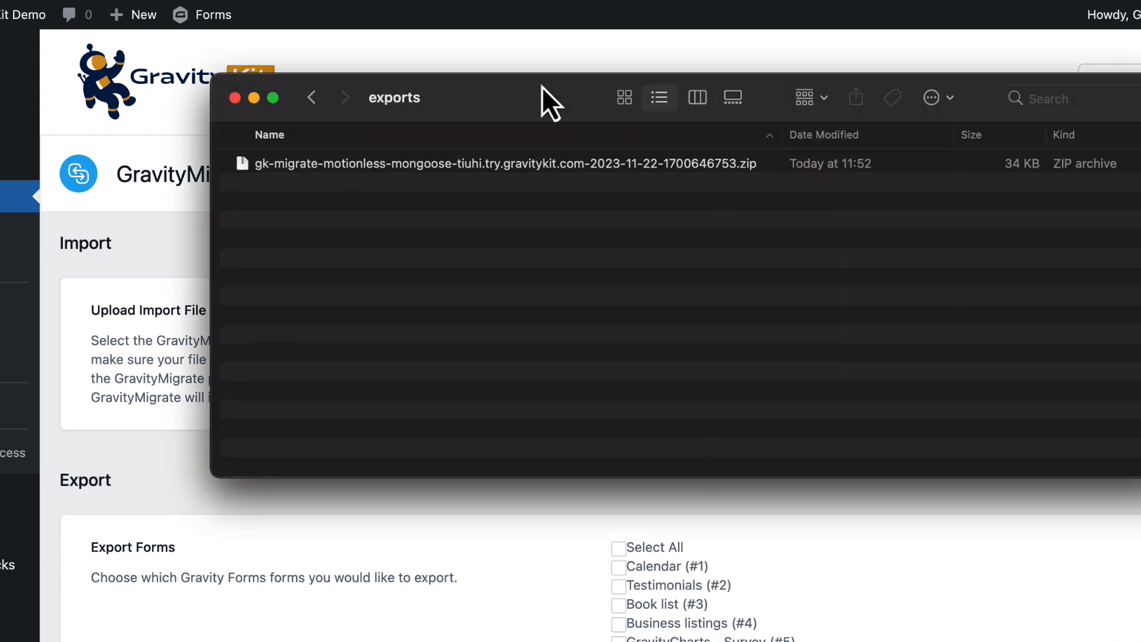
{"action": "left_click_drag", "start_coordinate": [535, 79], "coordinate": [159, 67]}
{"action": "left_click_drag", "start_coordinate": [27, 148], "coordinate": [853, 337]}
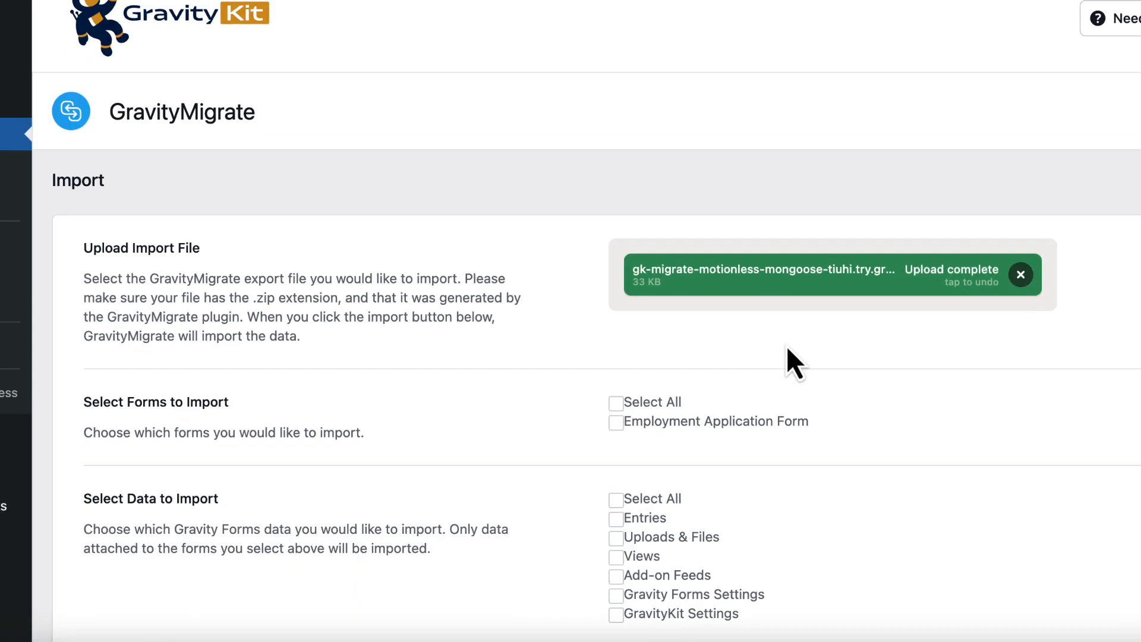
Step: Import the Employment Application Form with all of its available data types
{"action": "scroll", "coordinate": [759, 277], "scroll_direction": "down", "scroll_amount": 2}
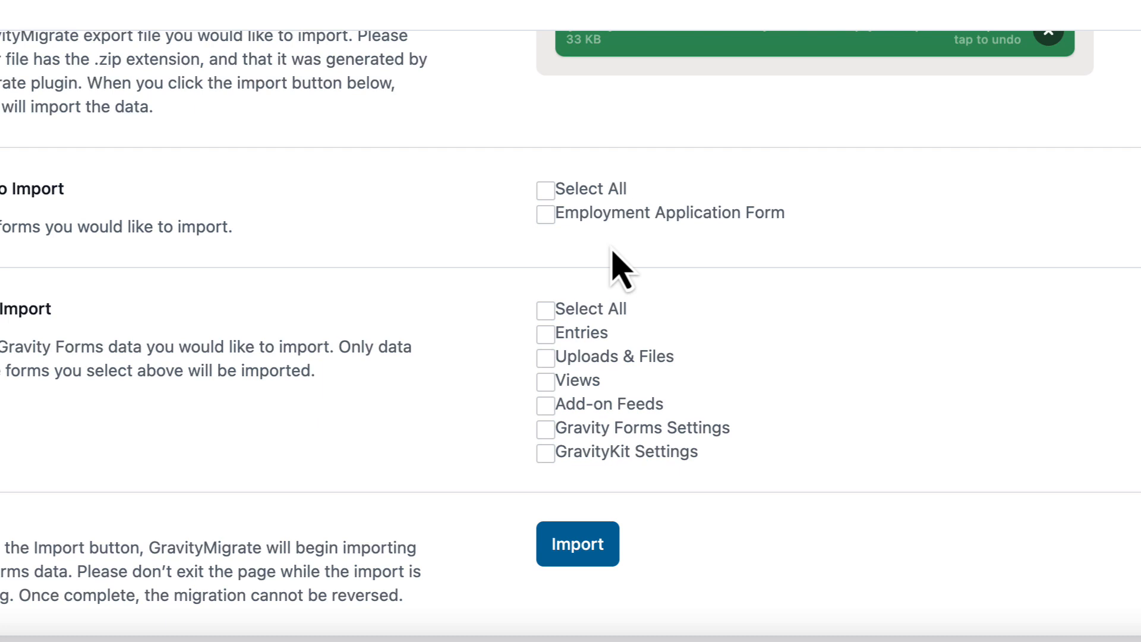
{"action": "left_click", "coordinate": [546, 190]}
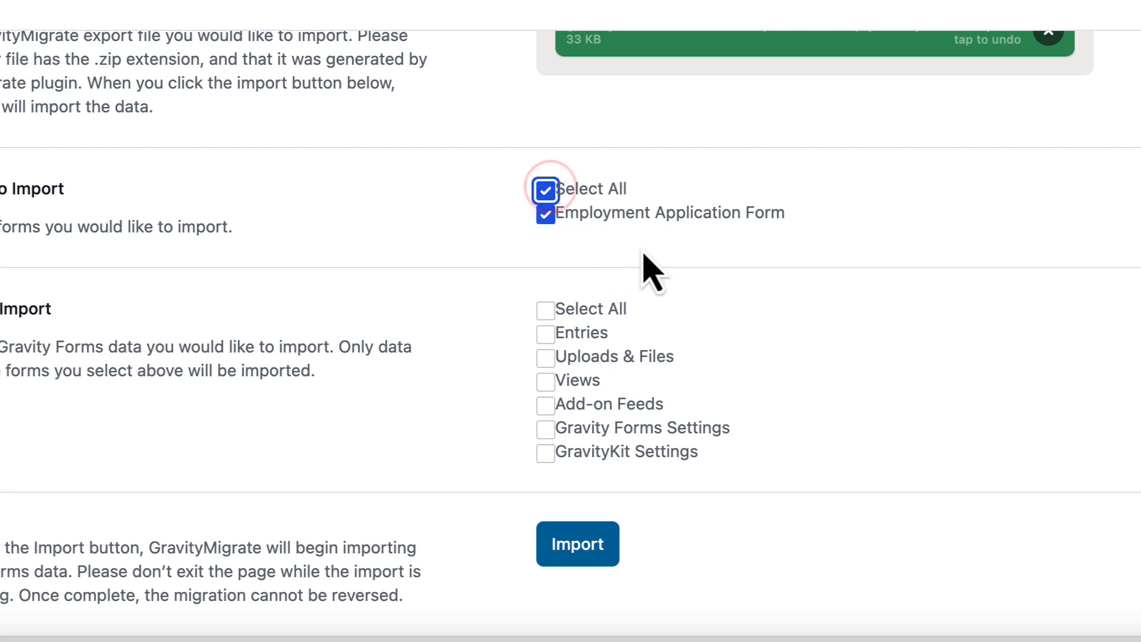
{"action": "left_click", "coordinate": [547, 309]}
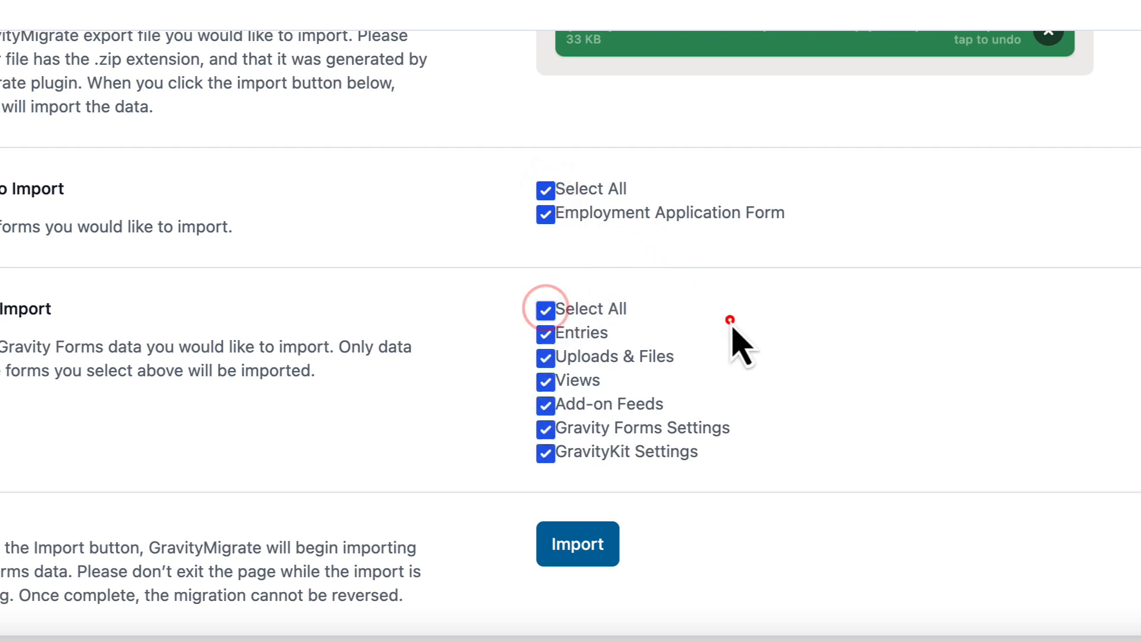
{"action": "scroll", "coordinate": [732, 327], "scroll_direction": "down", "scroll_amount": 1}
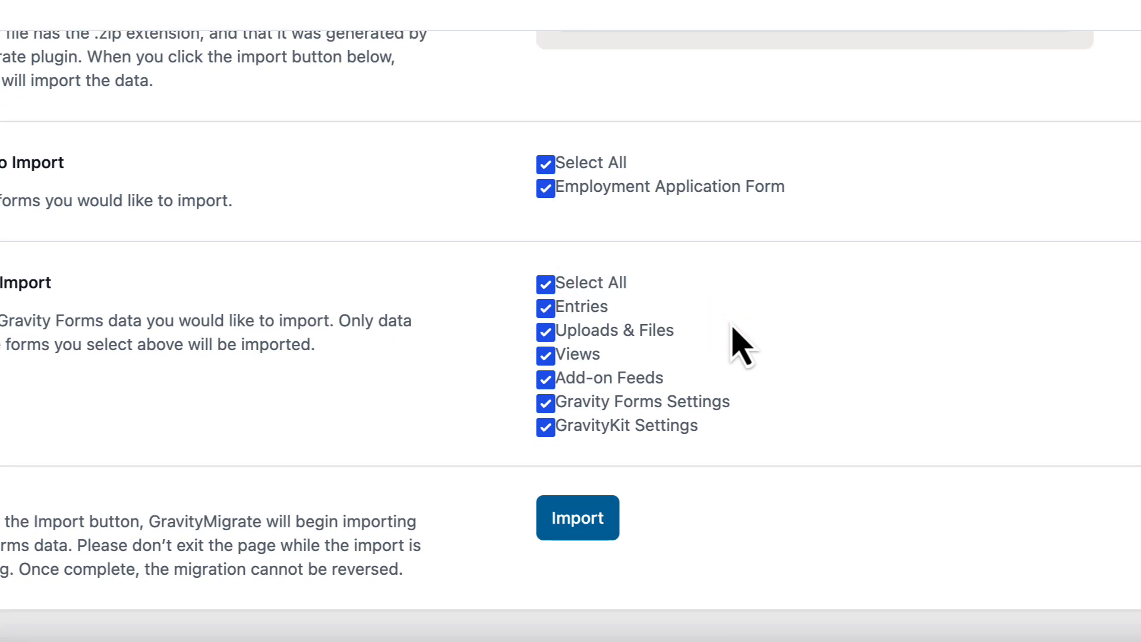
{"action": "left_click", "coordinate": [574, 525]}
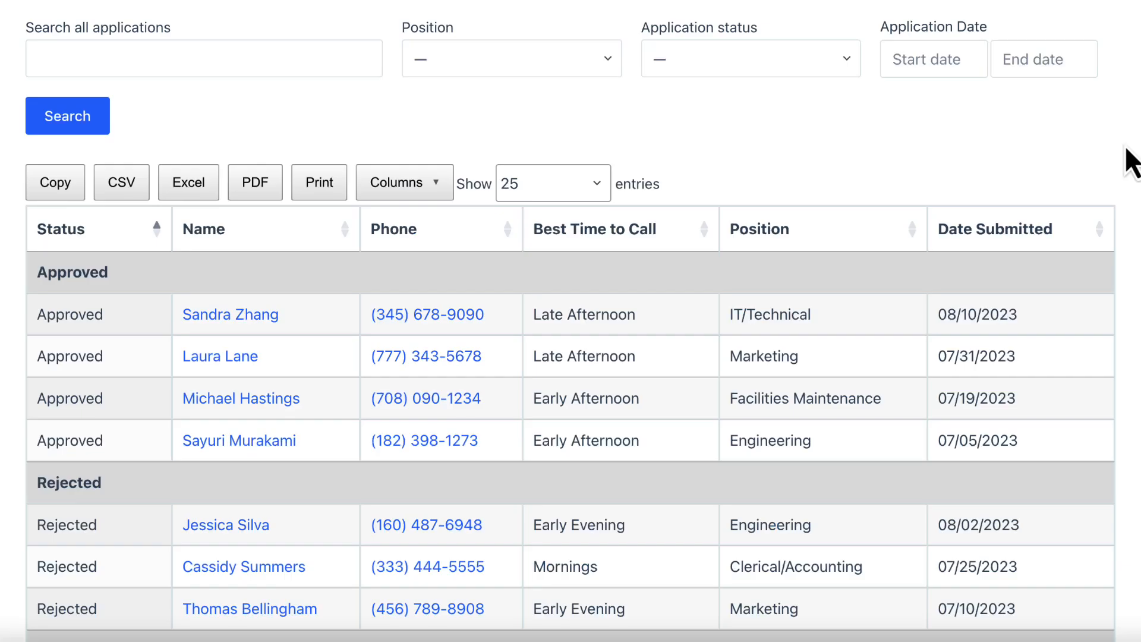
Step: Examine the migrated applications table on the destination site and the chart of positions below it
{"action": "scroll", "coordinate": [1125, 158], "scroll_direction": "down", "scroll_amount": 8}
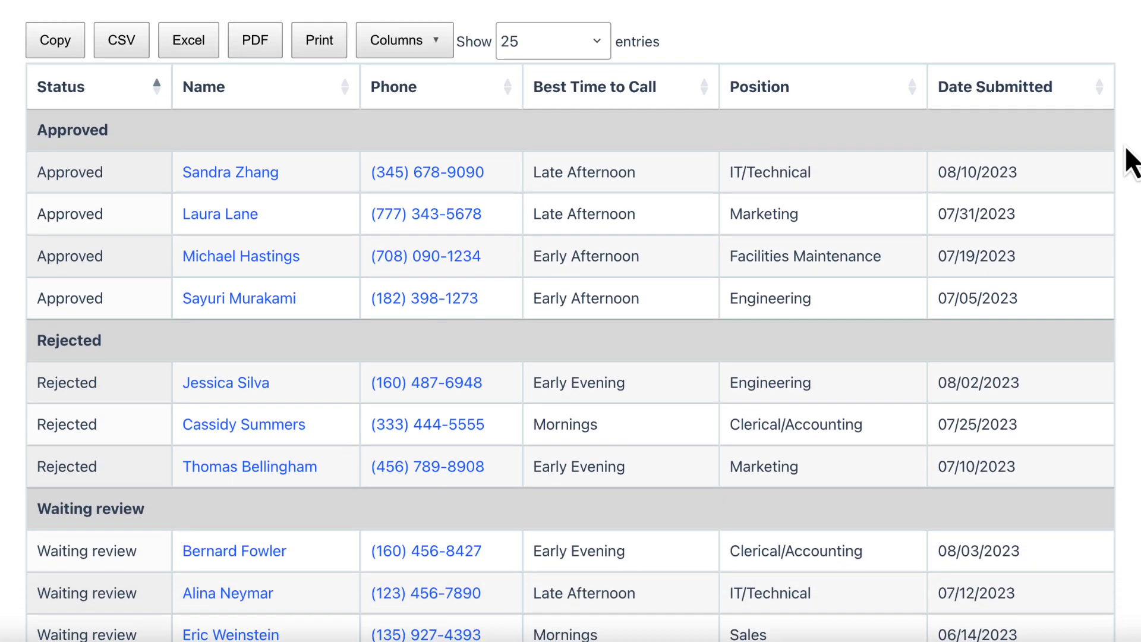
{"action": "scroll", "coordinate": [1132, 161], "scroll_direction": "down", "scroll_amount": 6}
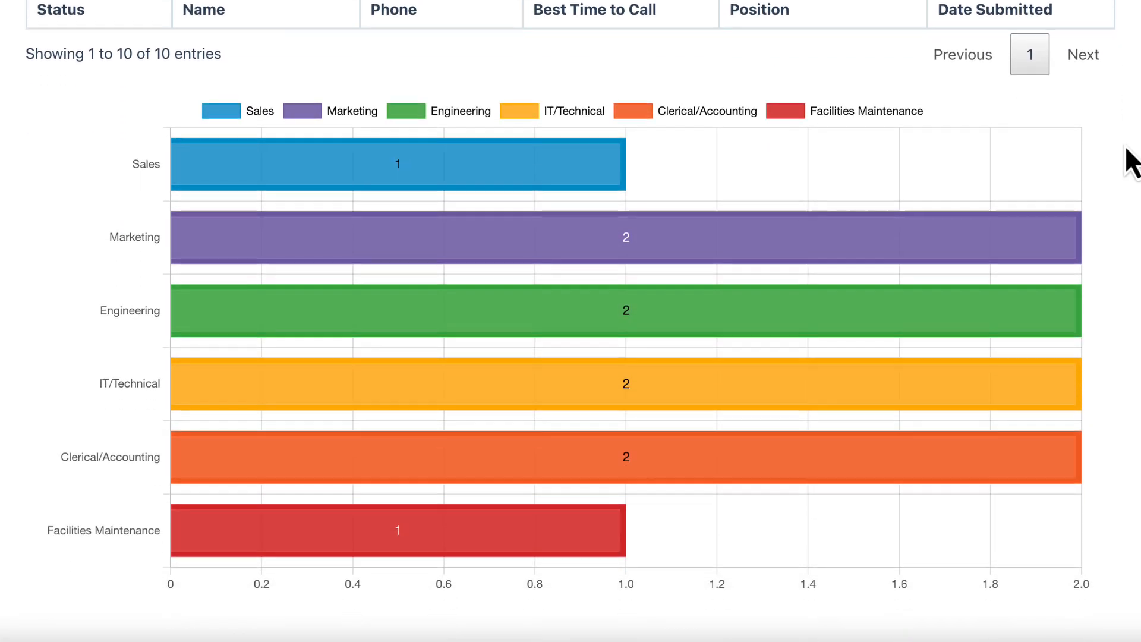
{"action": "scroll", "coordinate": [1133, 161], "scroll_direction": "up", "scroll_amount": 3}
{"action": "scroll", "coordinate": [1133, 161], "scroll_direction": "up", "scroll_amount": 5}
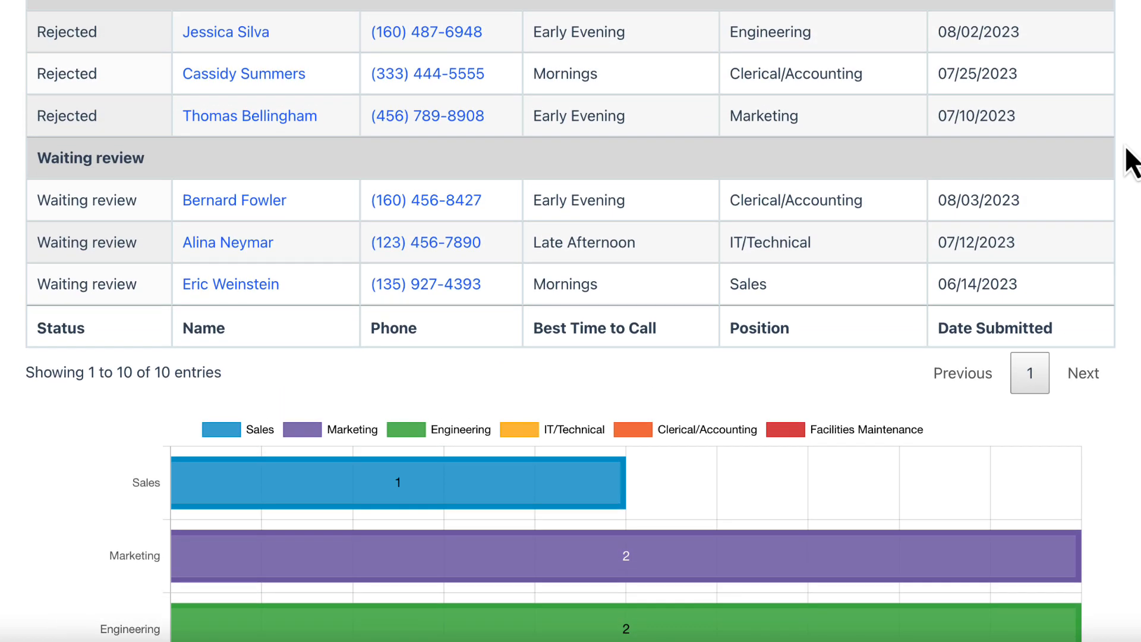
{"action": "scroll", "coordinate": [1132, 160], "scroll_direction": "up", "scroll_amount": 3}
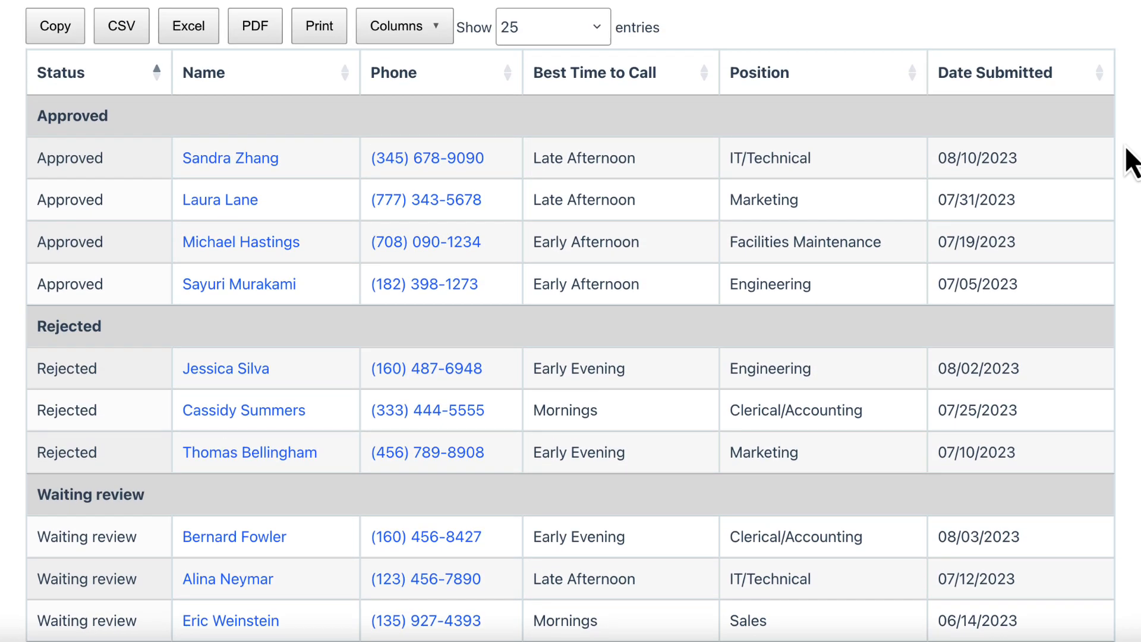
{"action": "scroll", "coordinate": [1132, 160], "scroll_direction": "up", "scroll_amount": 2}
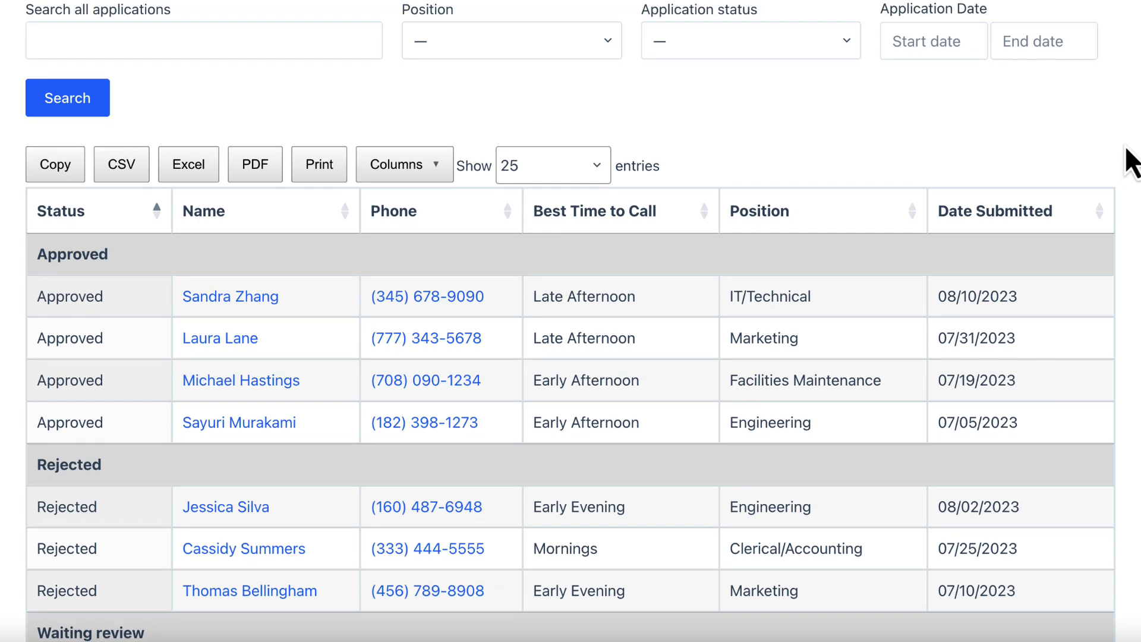